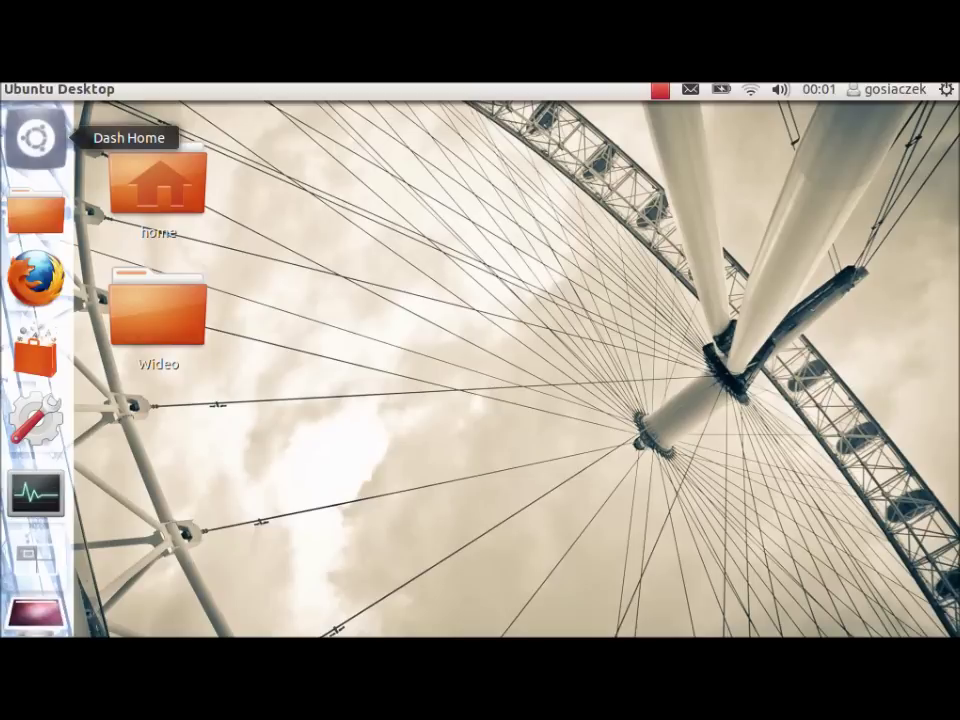
- Open the Dash and launch Menedżer ustawień CompizConfig
click(36, 137)
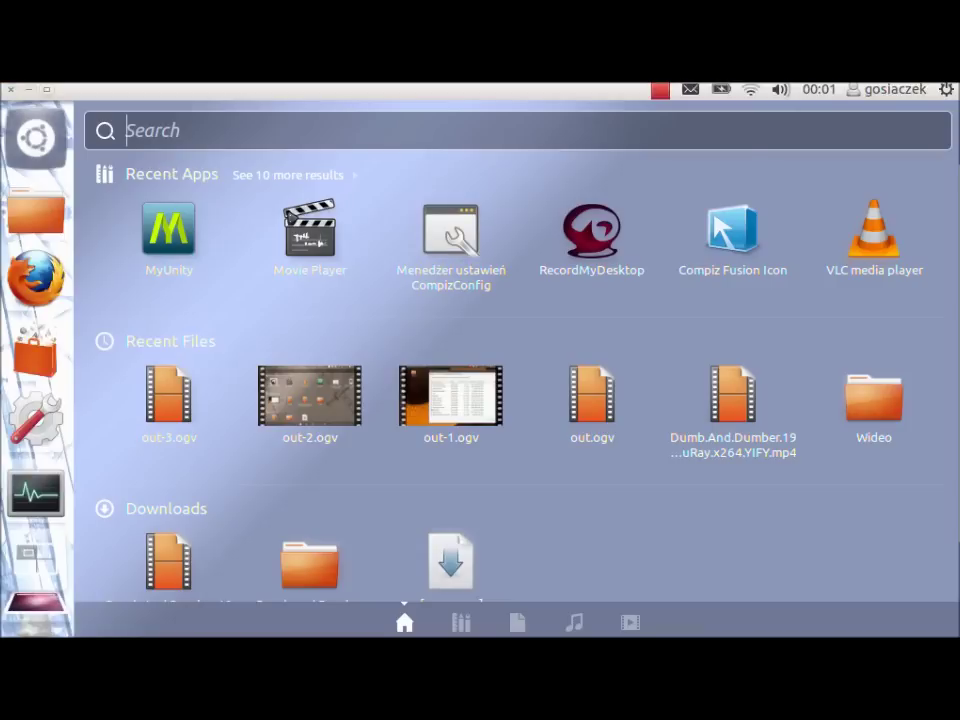
key(Escape)
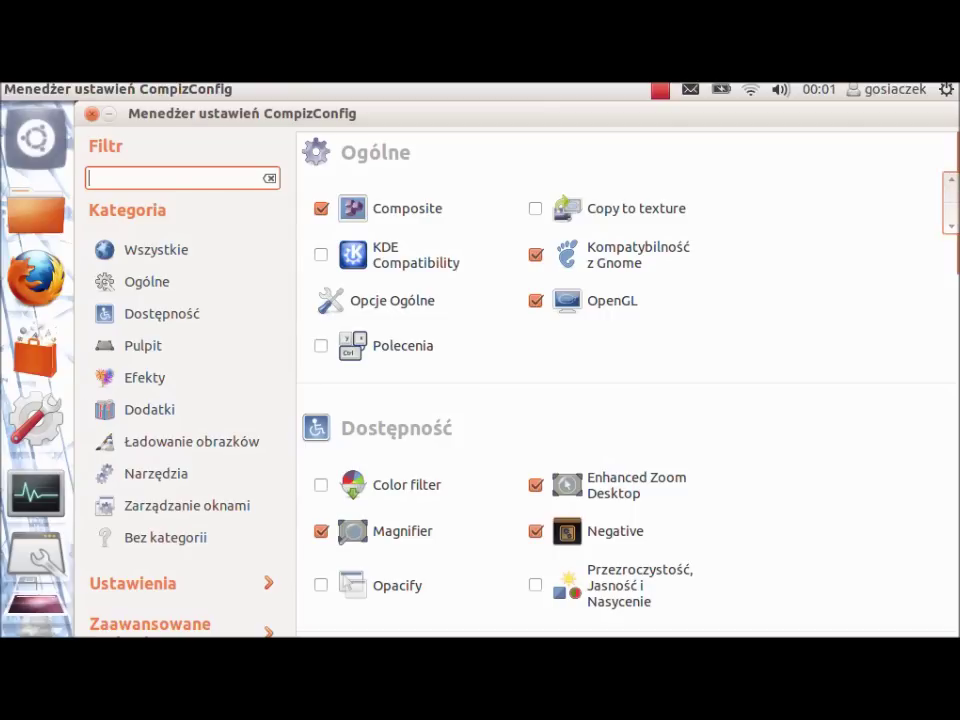
- Try switching workspace and back, and minimize and restore the settings manager window to show the desktop effects
key(ctrl+alt+Right)
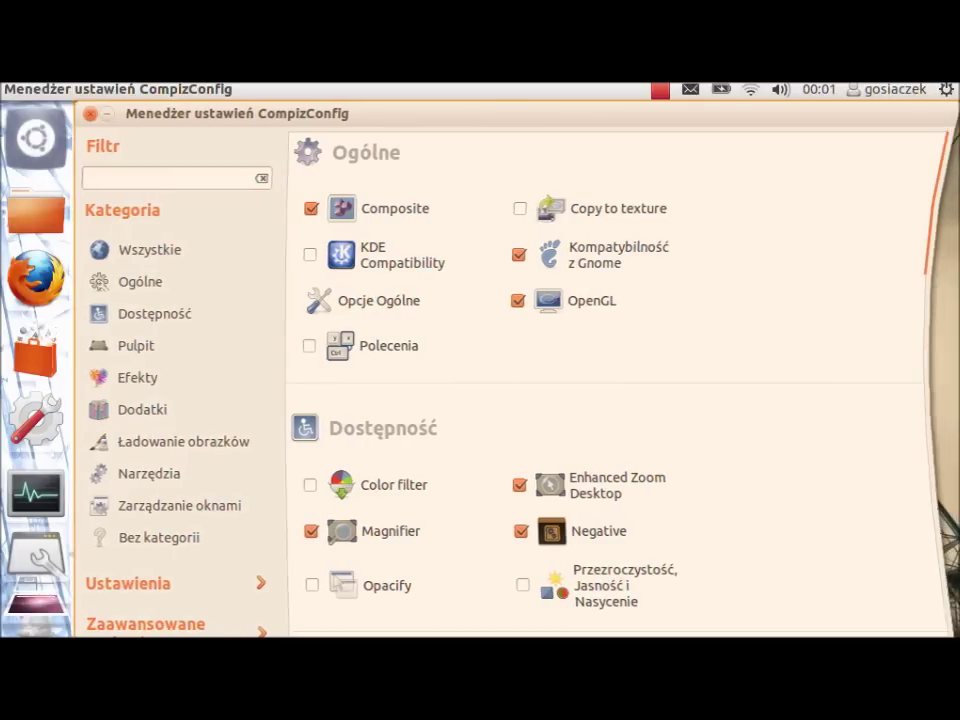
key(ctrl+alt+Left)
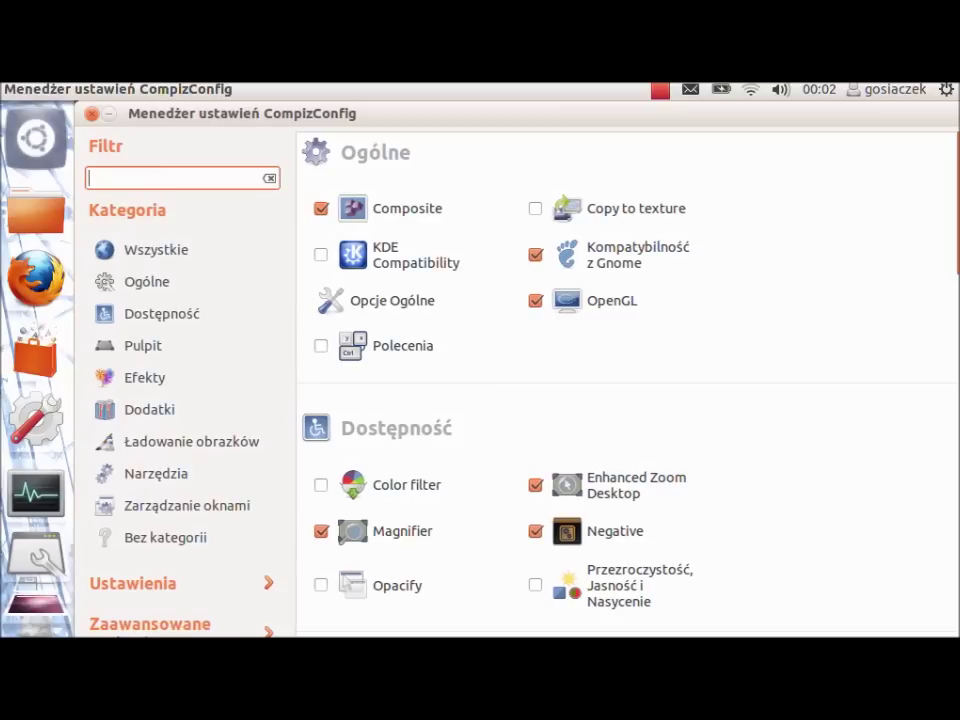
click(109, 113)
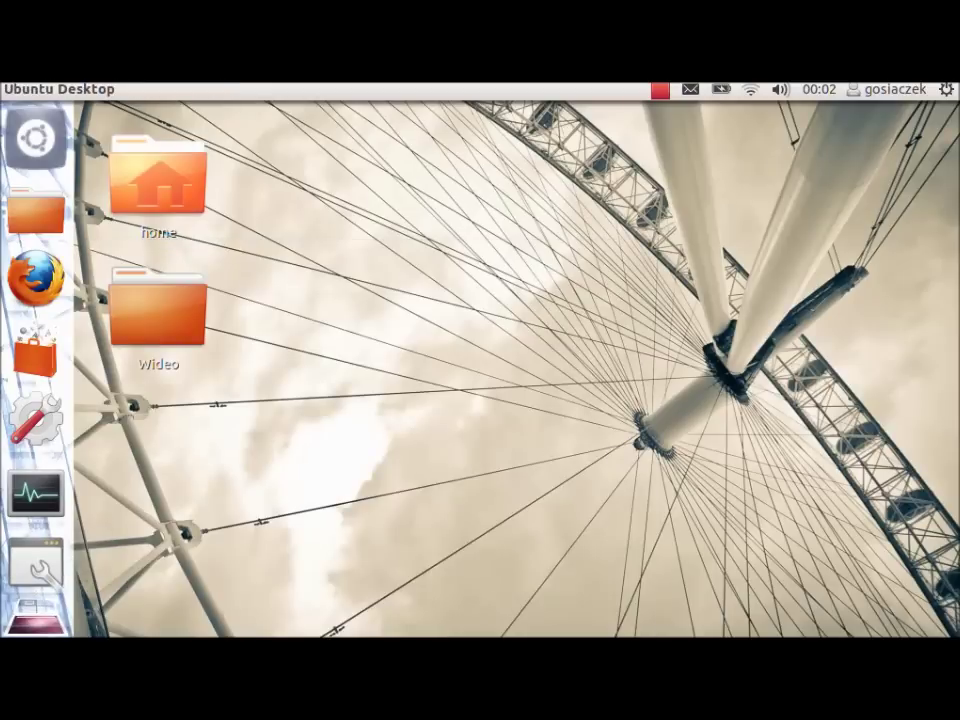
click(36, 561)
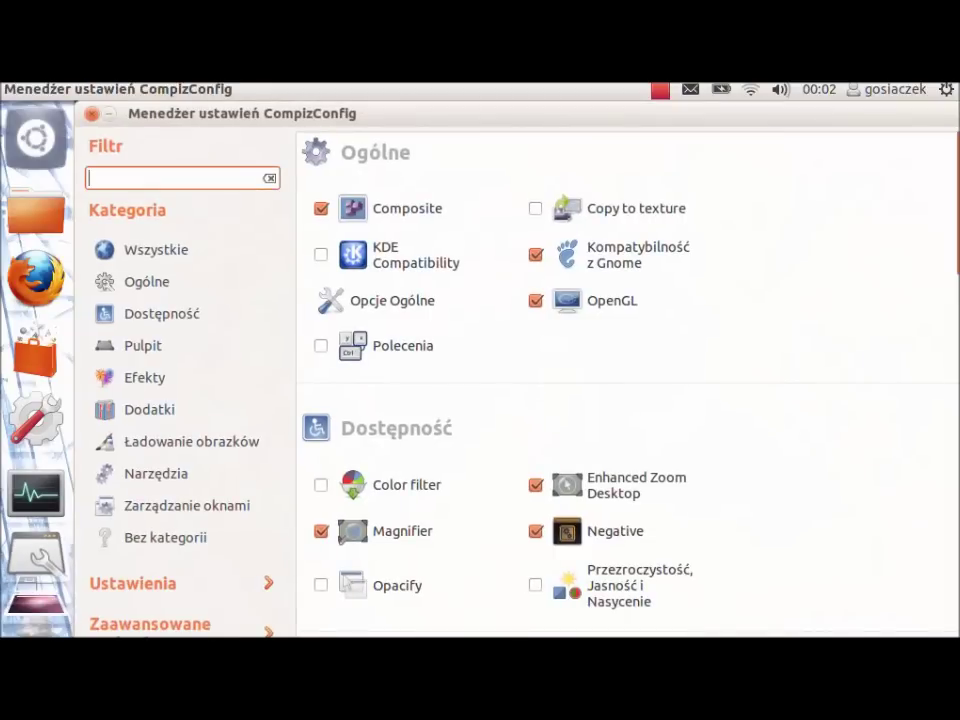
- Open the settings of the Ubuntu Unity Plugin in the Pulpit category
scroll(620, 380, down, 8)
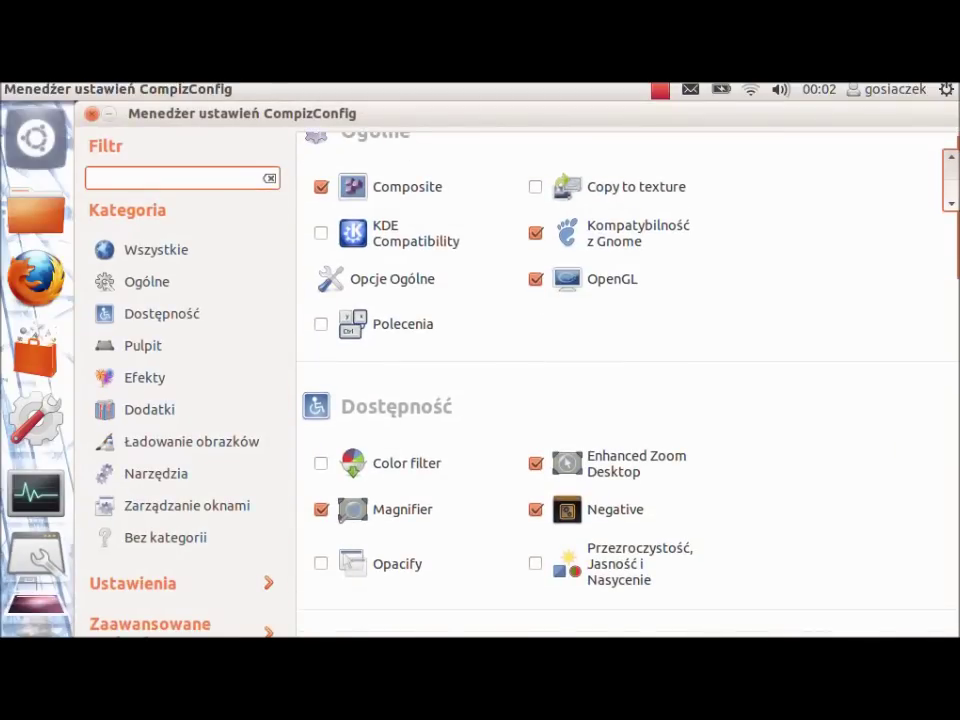
scroll(620, 380, up, 8)
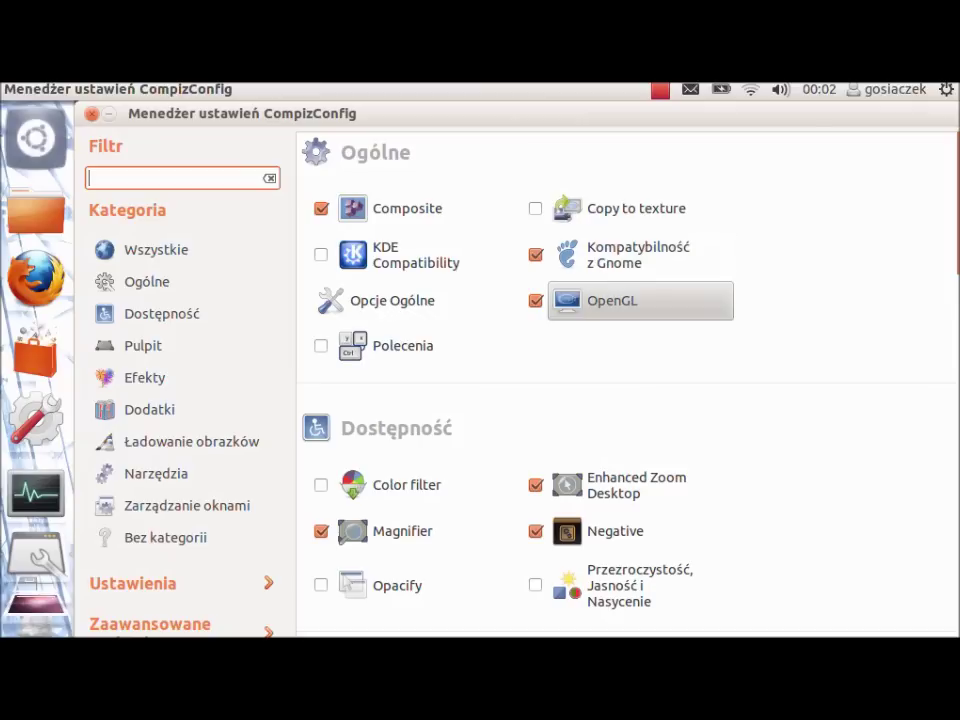
scroll(640, 295, down, 6)
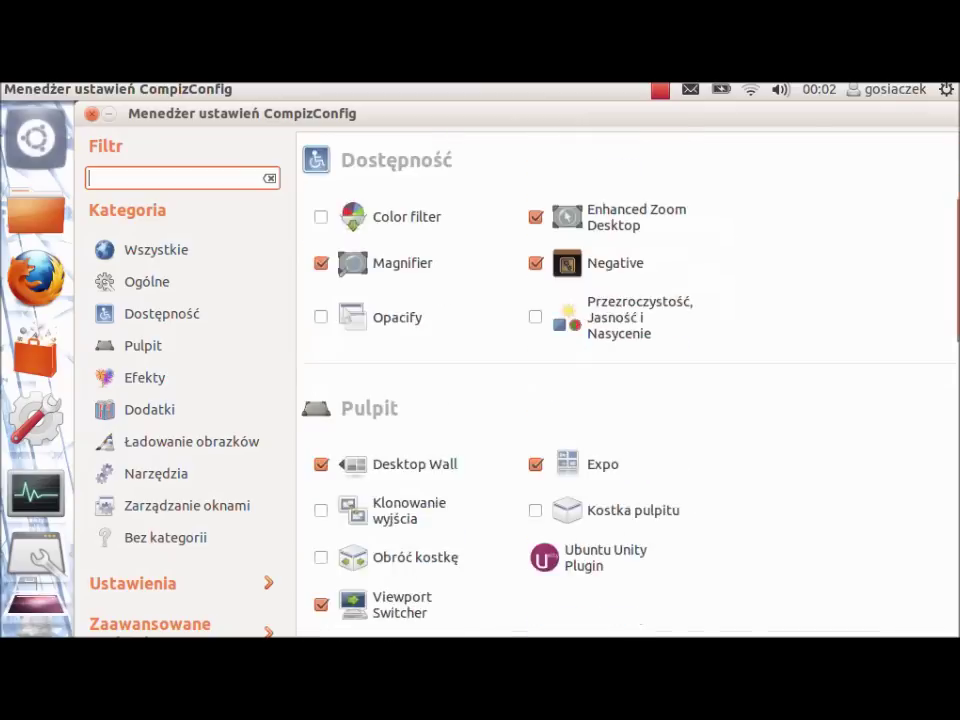
scroll(625, 385, down, 1)
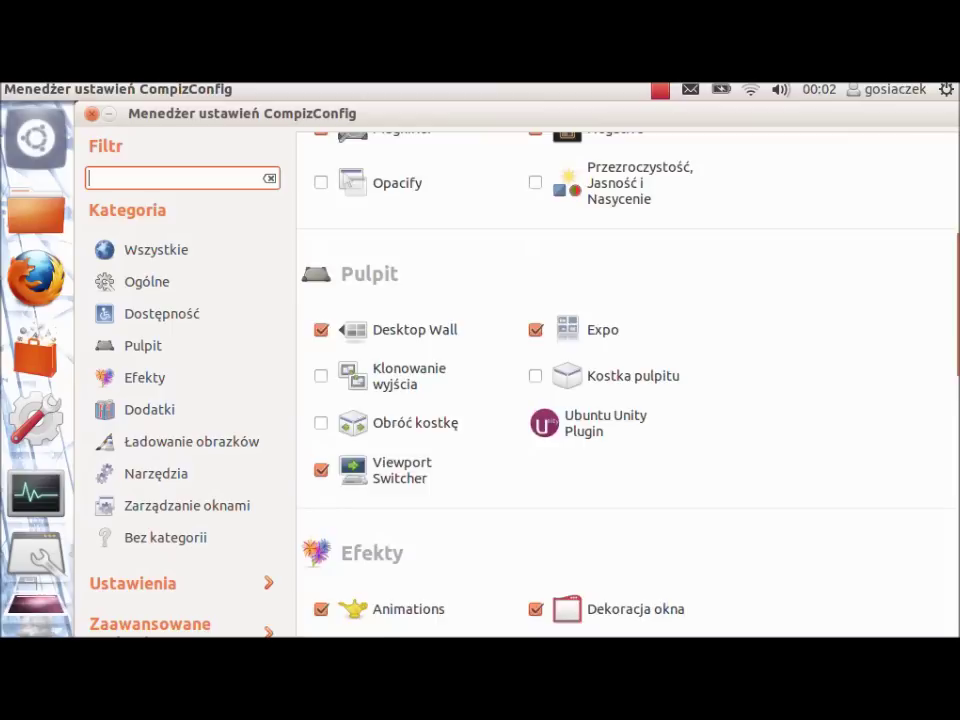
scroll(627, 385, down, 1)
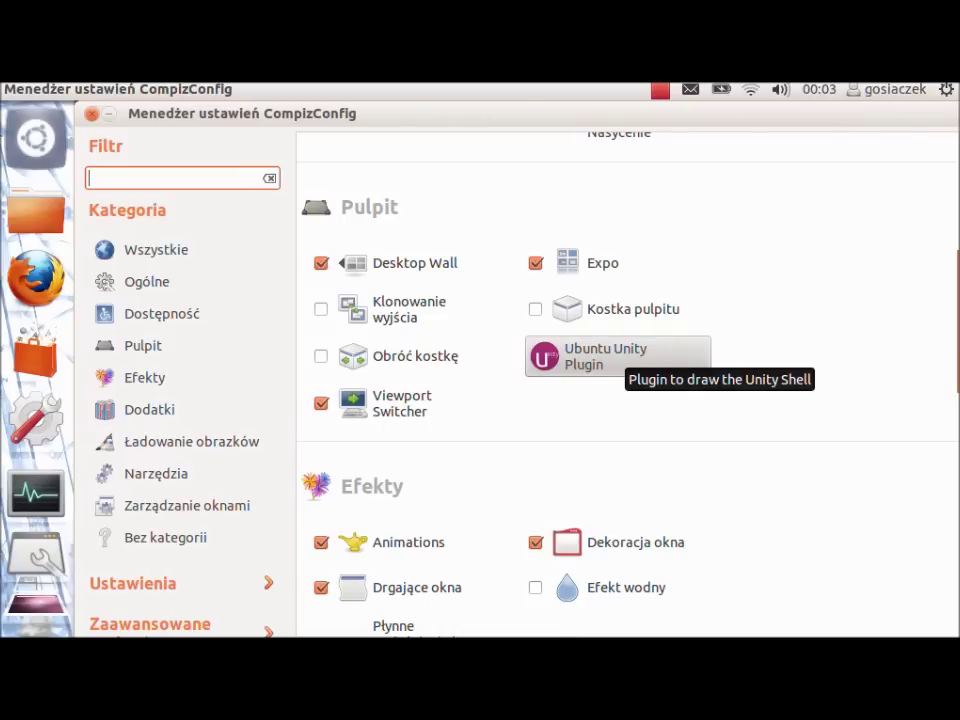
click(618, 356)
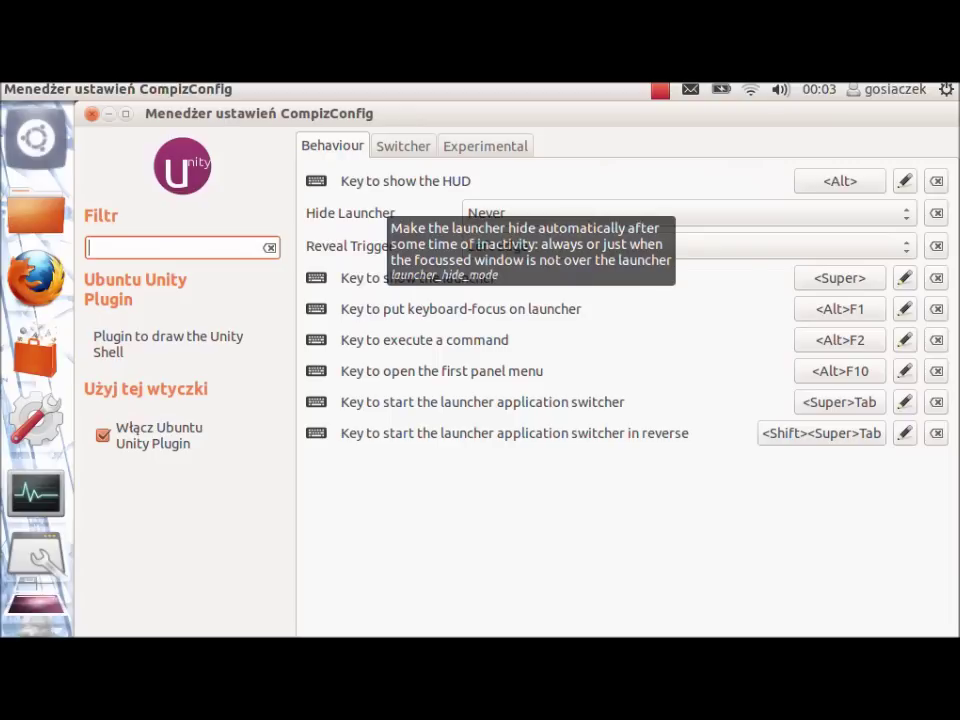
- Examine the plugin's Switcher and Experimental settings and view the Background Color chooser without changing the colour
click(403, 146)
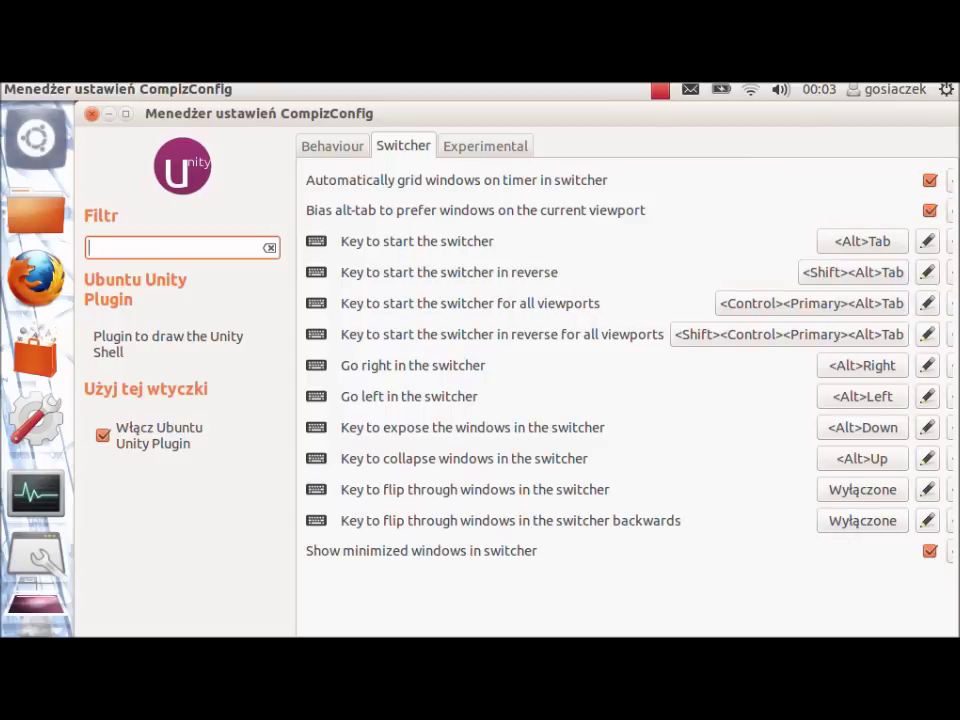
click(485, 146)
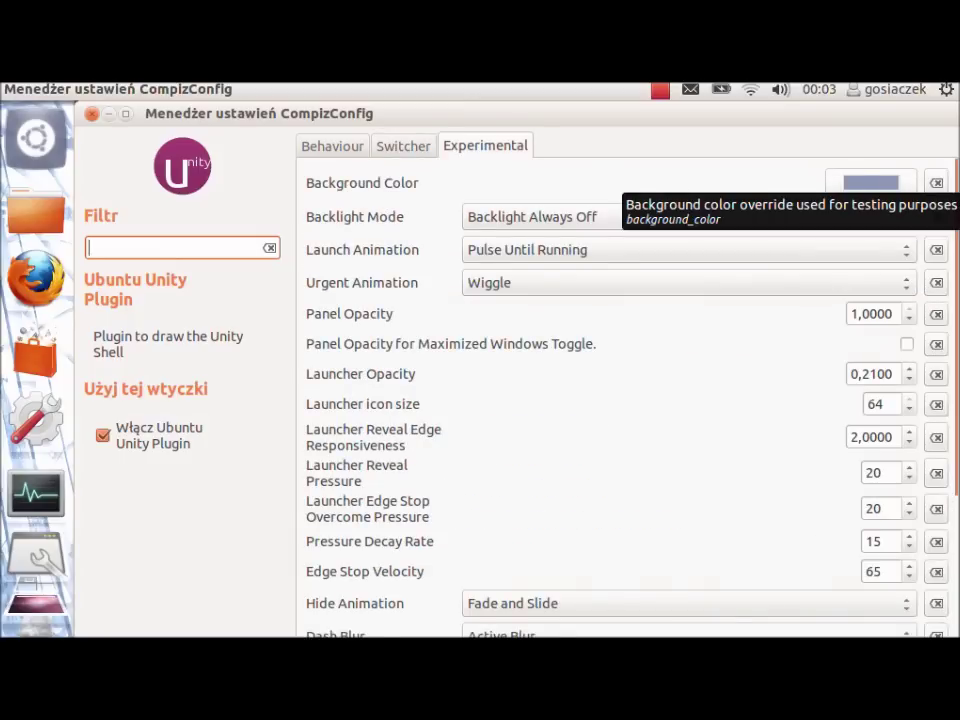
click(870, 182)
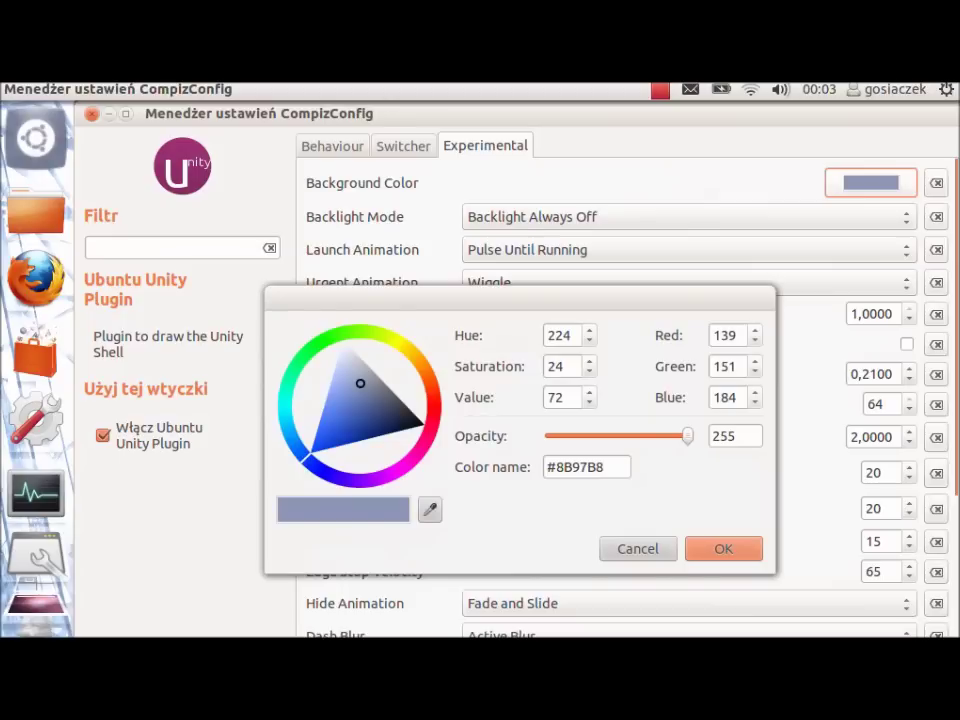
click(637, 548)
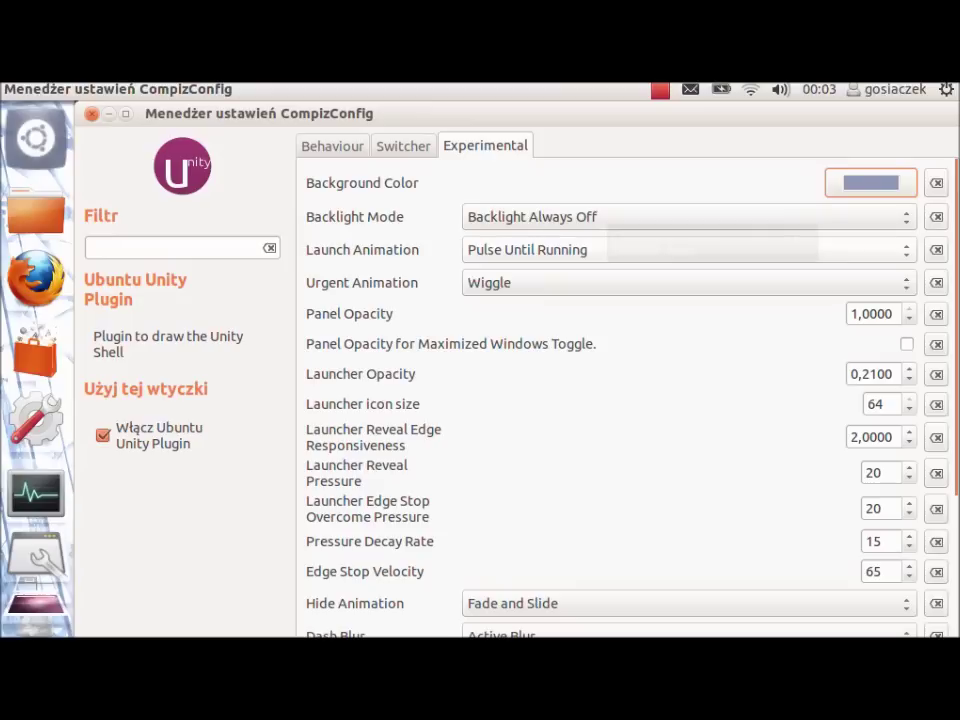
- Set the launcher's Hide Animation to Slide only in the Experimental settings
scroll(600, 265, down, 1)
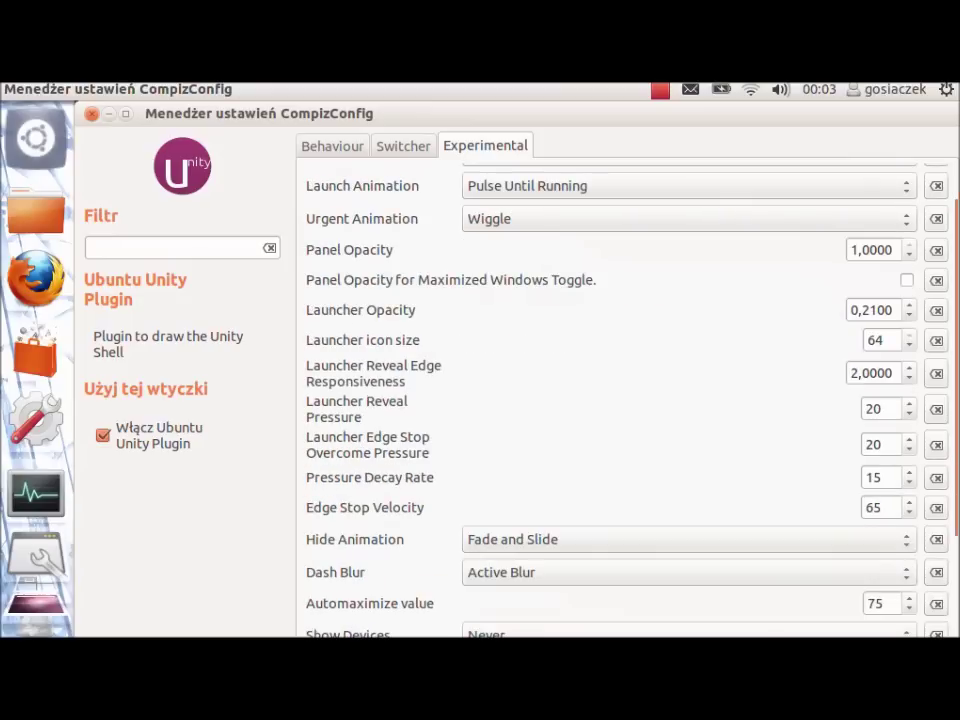
scroll(620, 400, down, 1)
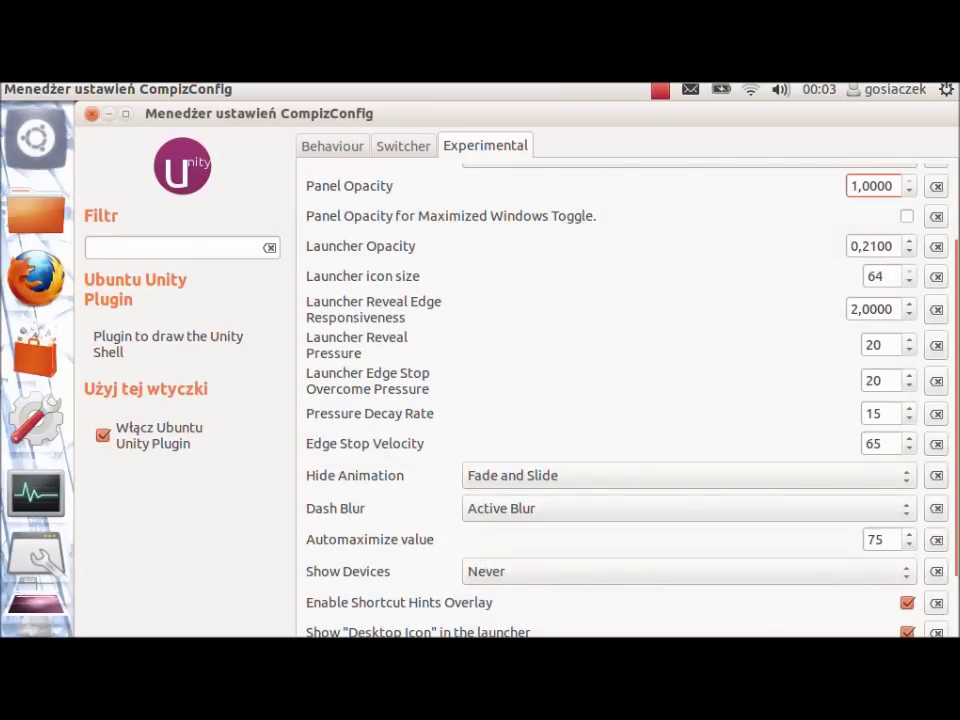
scroll(620, 400, down, 1)
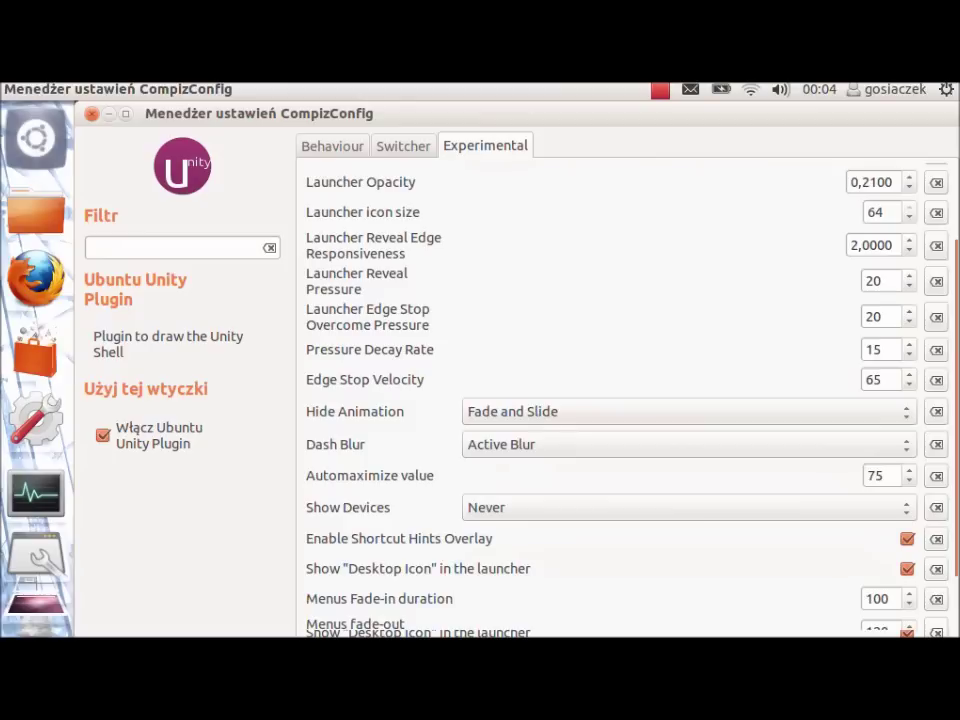
scroll(620, 400, down, 3)
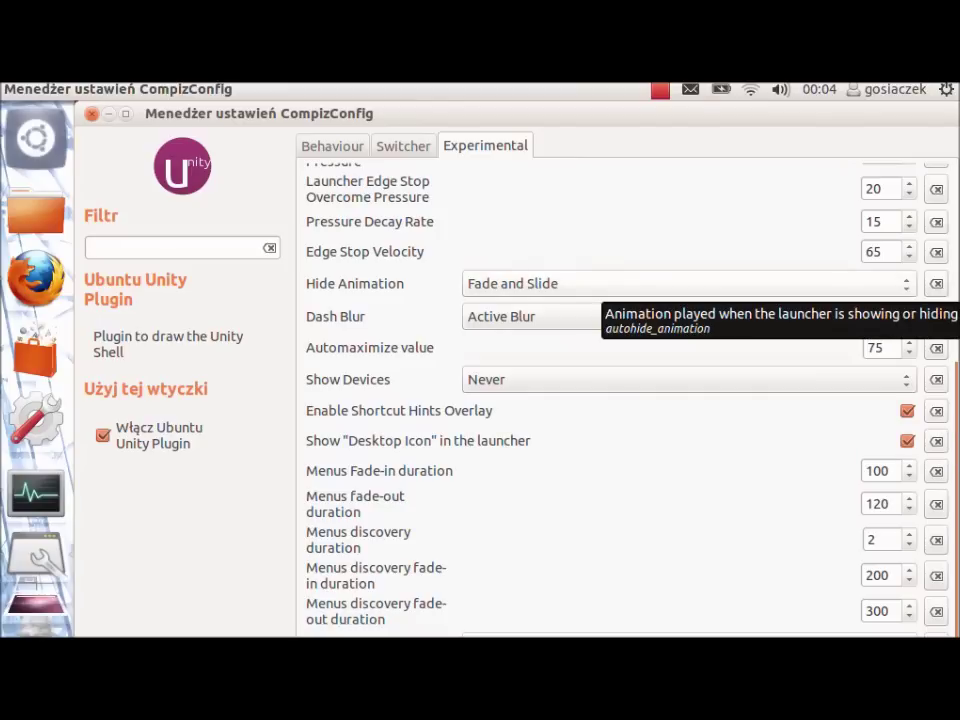
scroll(600, 300, up, 1)
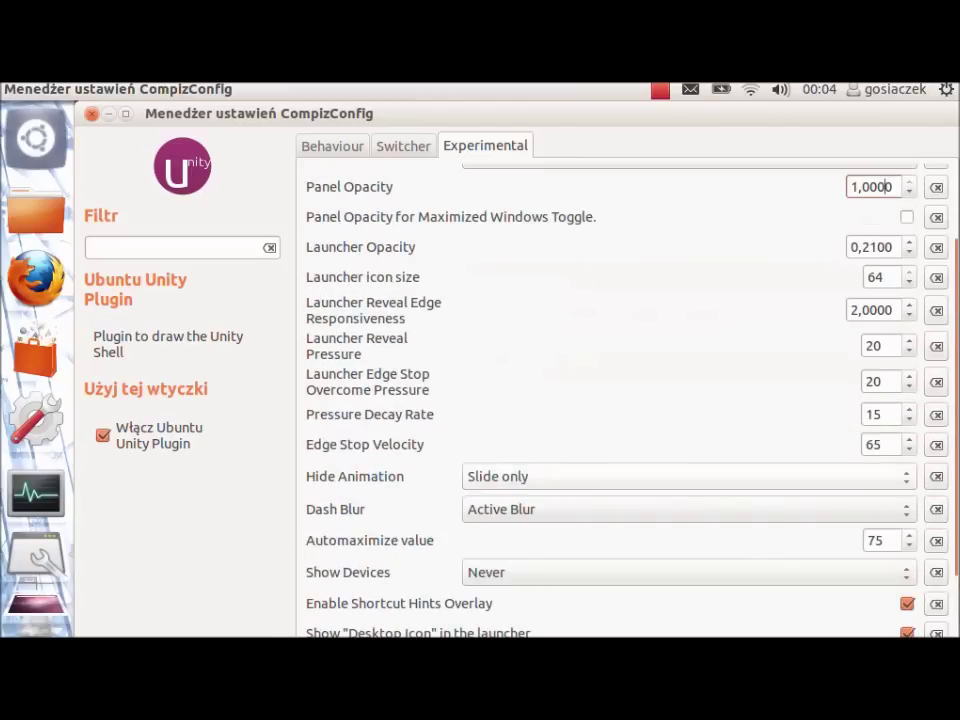
- Maximize the settings manager window and return from the Unity plugin to the plugin overview
click(175, 247)
key(ctrl+super+Up)
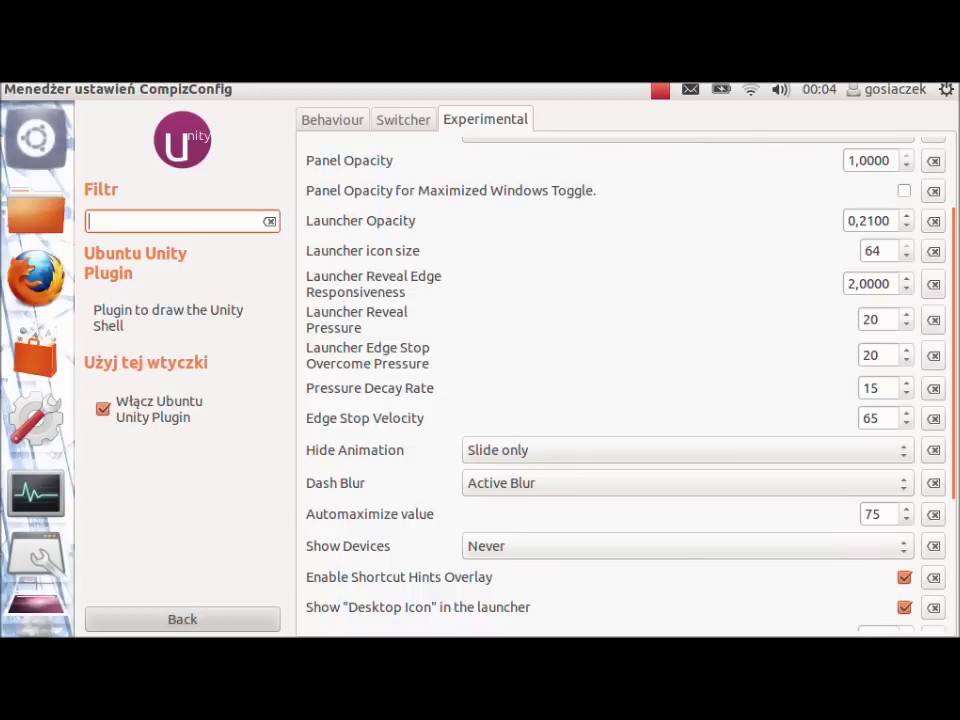
click(182, 619)
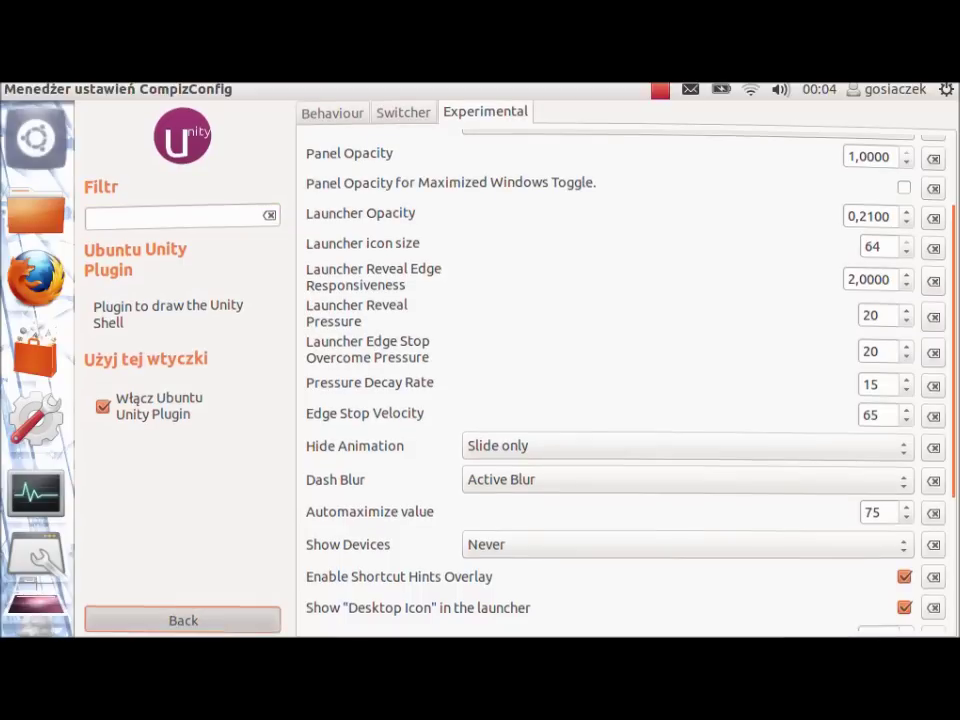
key(Return)
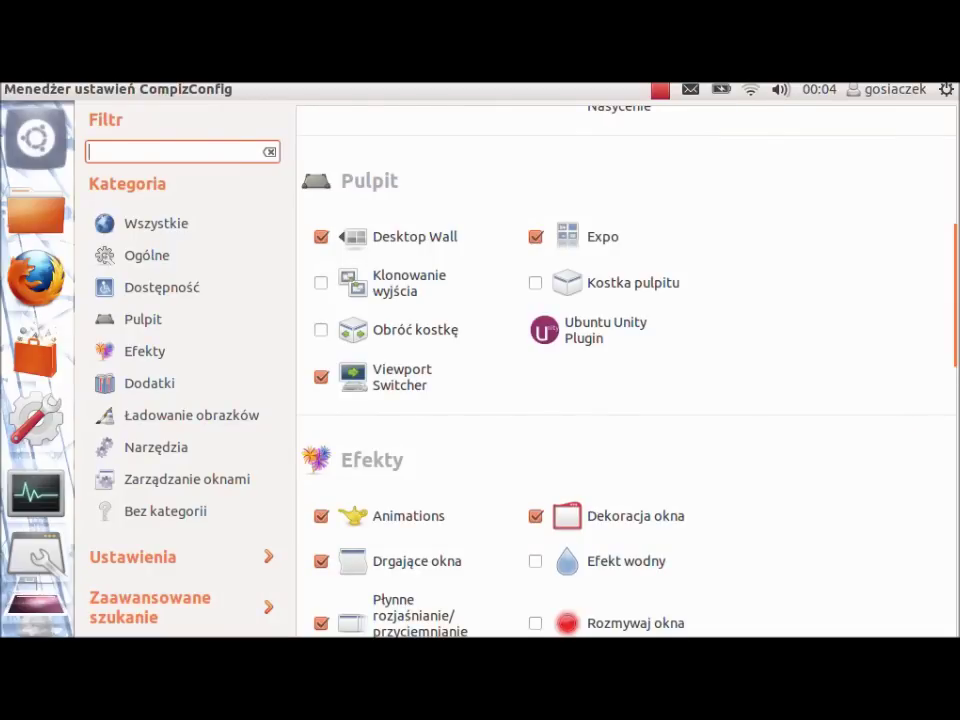
- Show the Efekty category, then un-maximize the window and move it down and back up to demonstrate the wobbly windows effect
scroll(626, 370, down, 1)
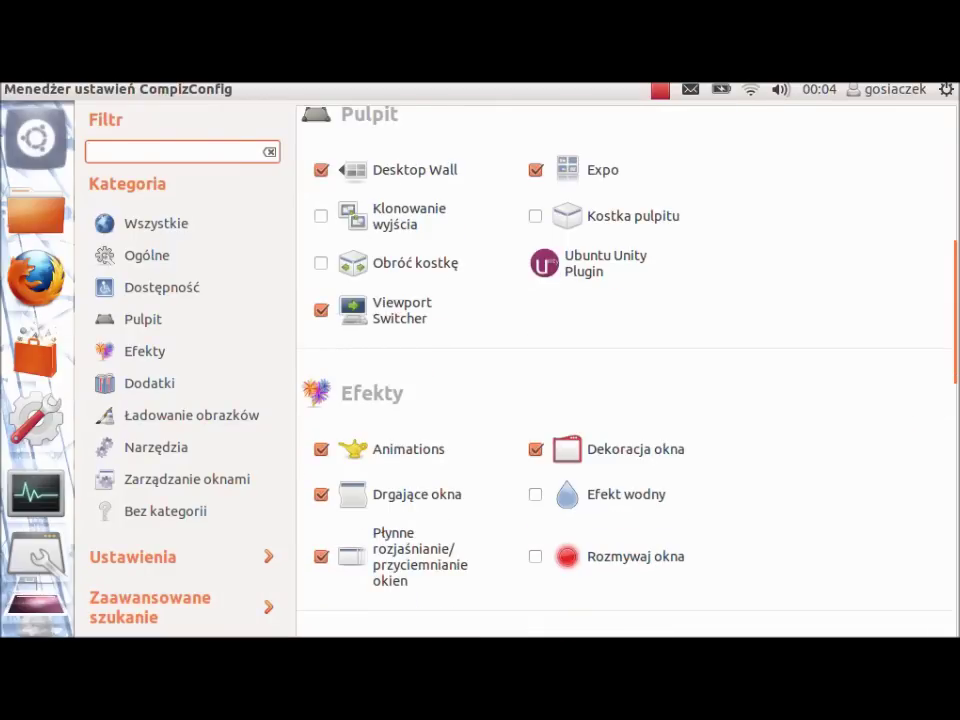
scroll(626, 370, down, 2)
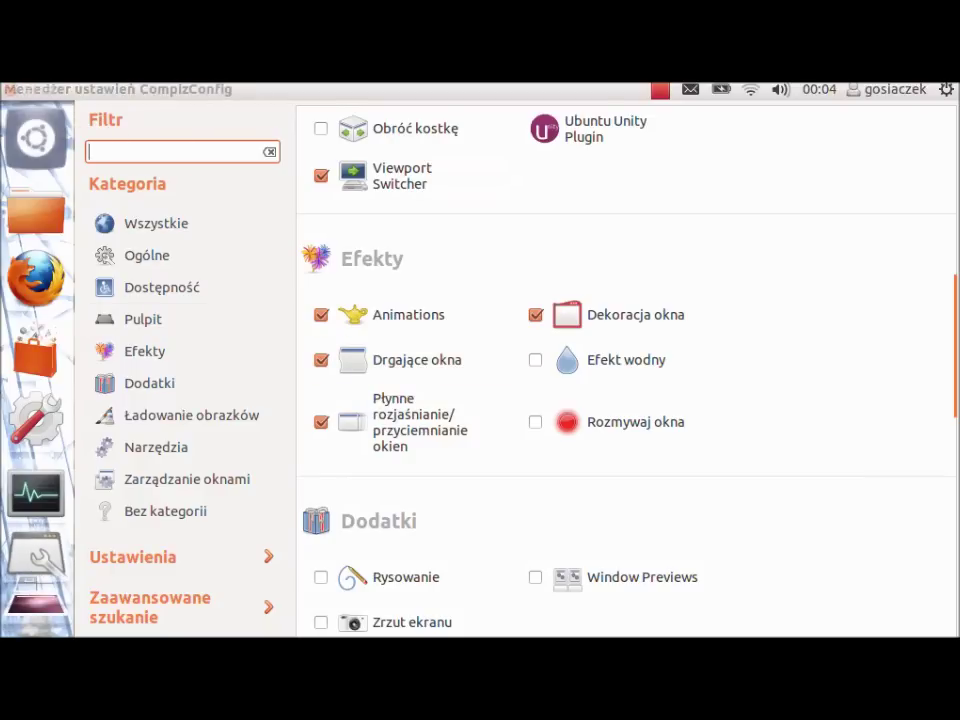
click(49, 89)
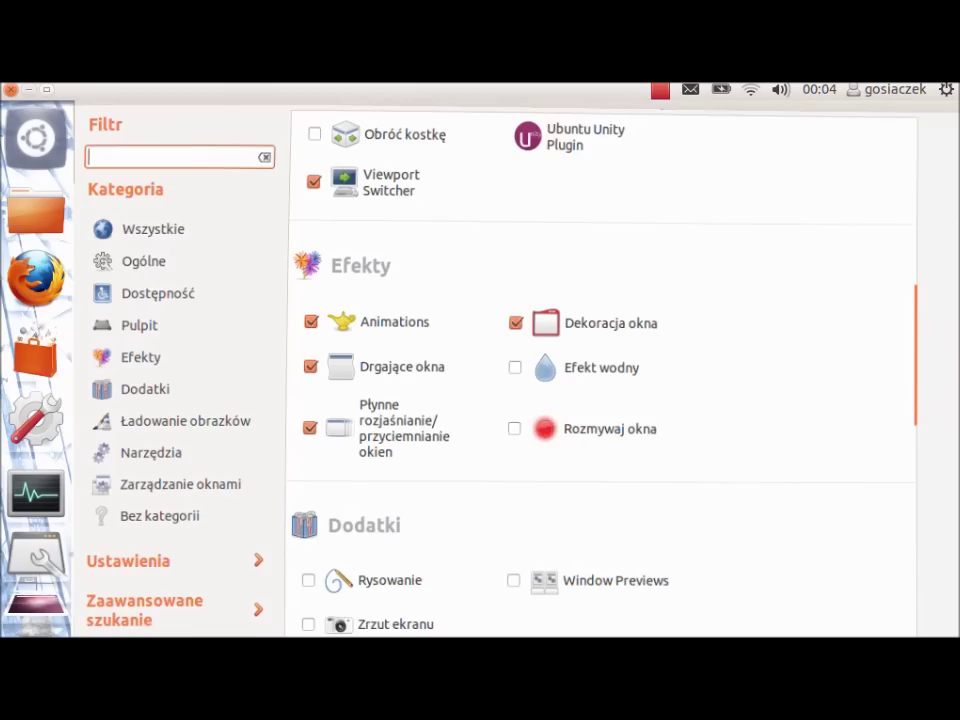
drag(520, 113, 573, 199)
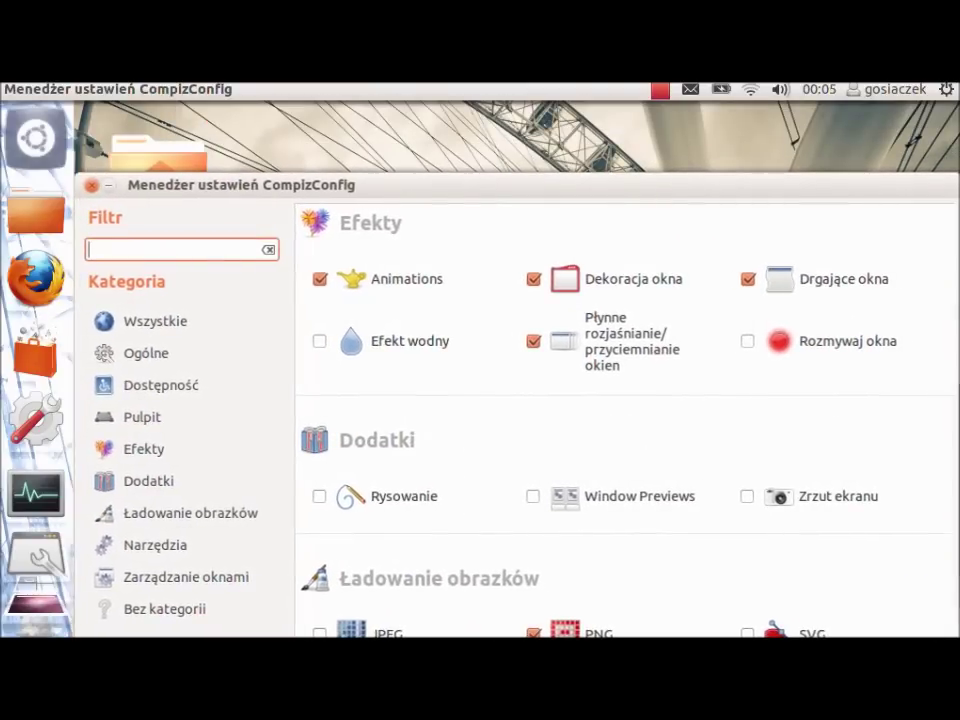
drag(575, 184, 585, 98)
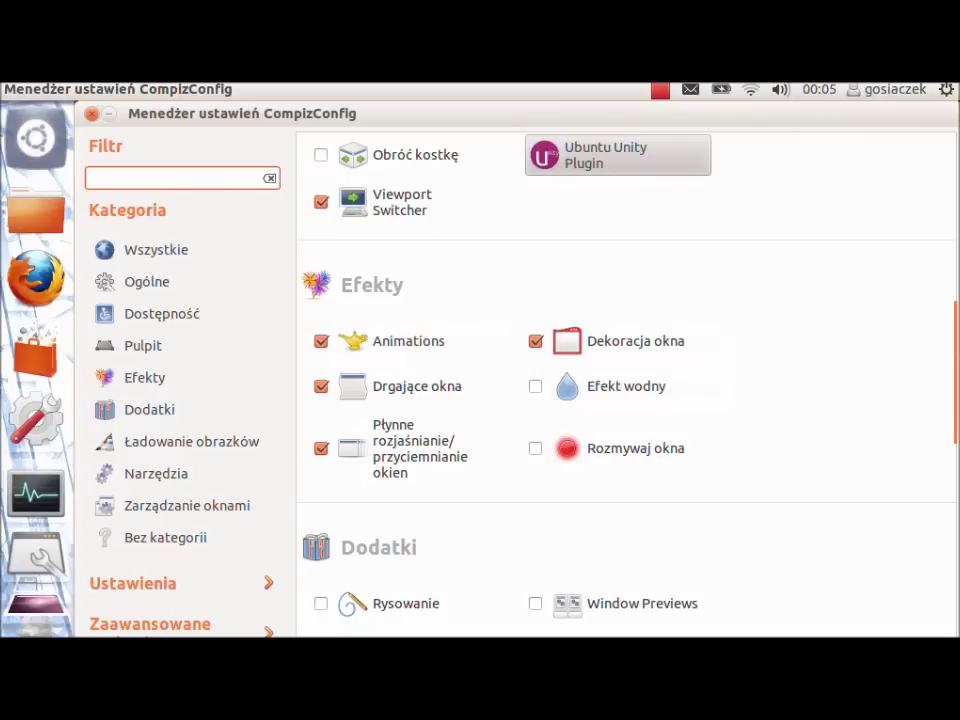
- Review the remaining plugin categories from Dodatki through Zarządzanie oknami, down to the Shift Switcher plugin
scroll(627, 380, down, 1)
scroll(426, 300, down, 4)
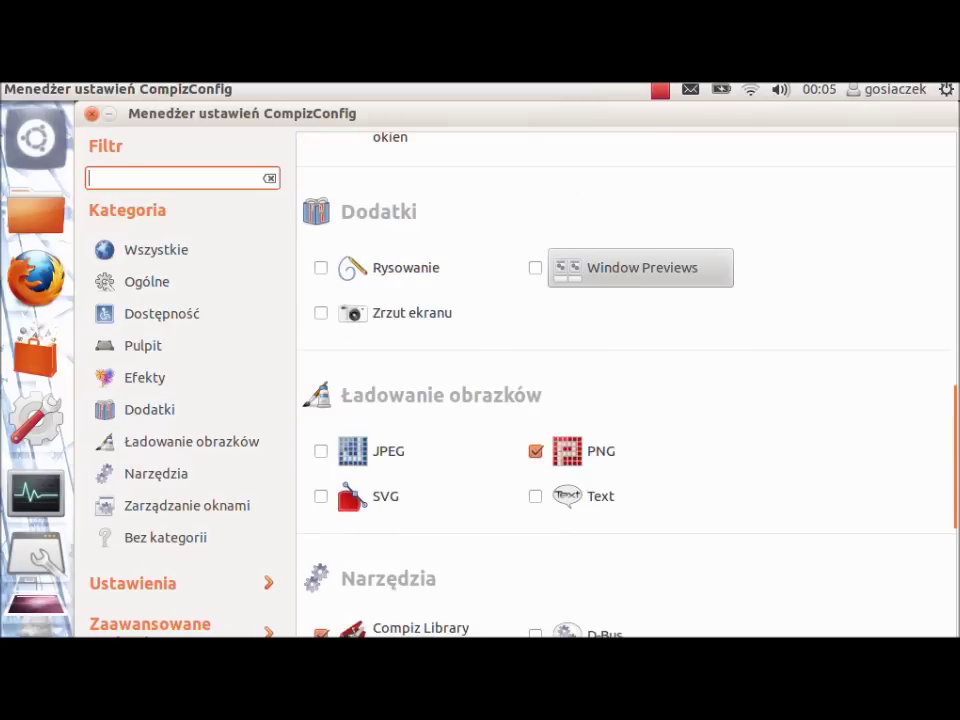
scroll(627, 380, down, 2)
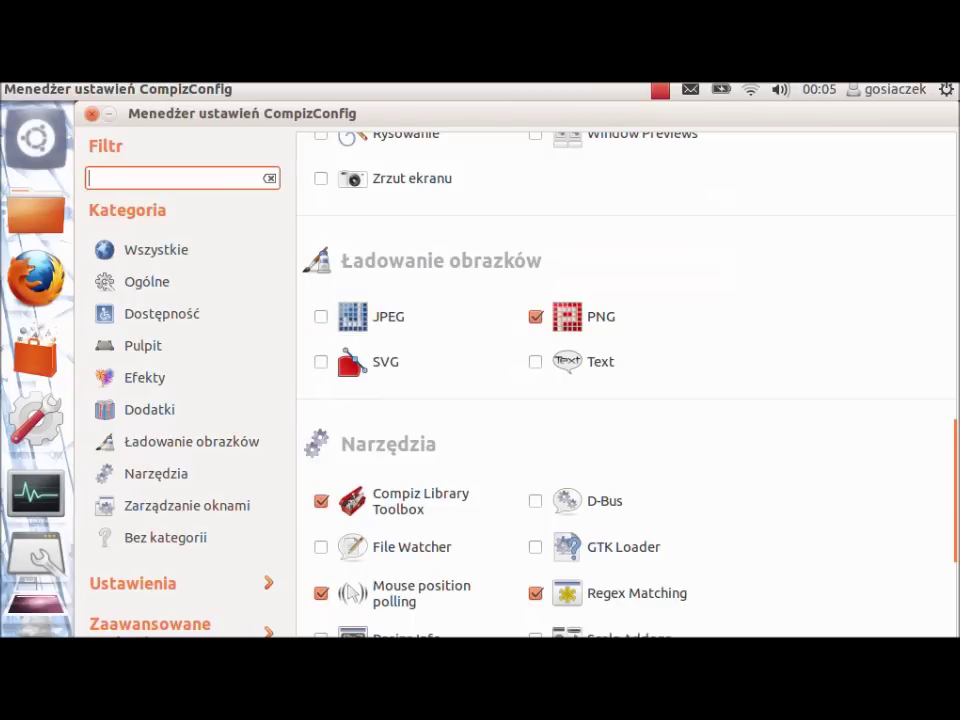
scroll(627, 380, down, 1)
scroll(627, 380, down, 5)
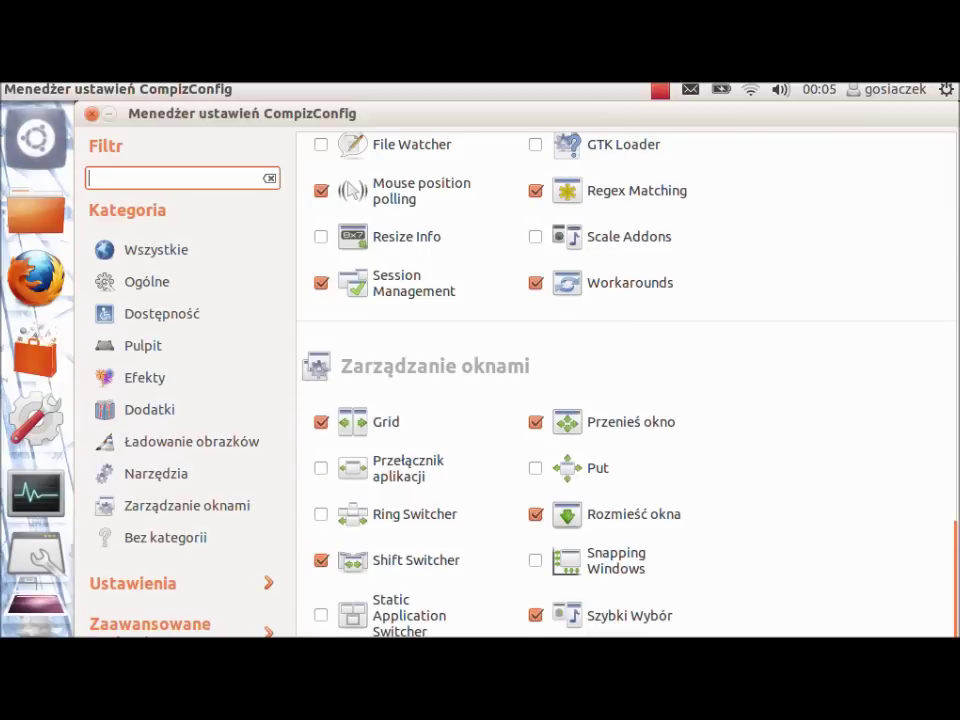
scroll(627, 380, down, 1)
scroll(627, 380, down, 1)
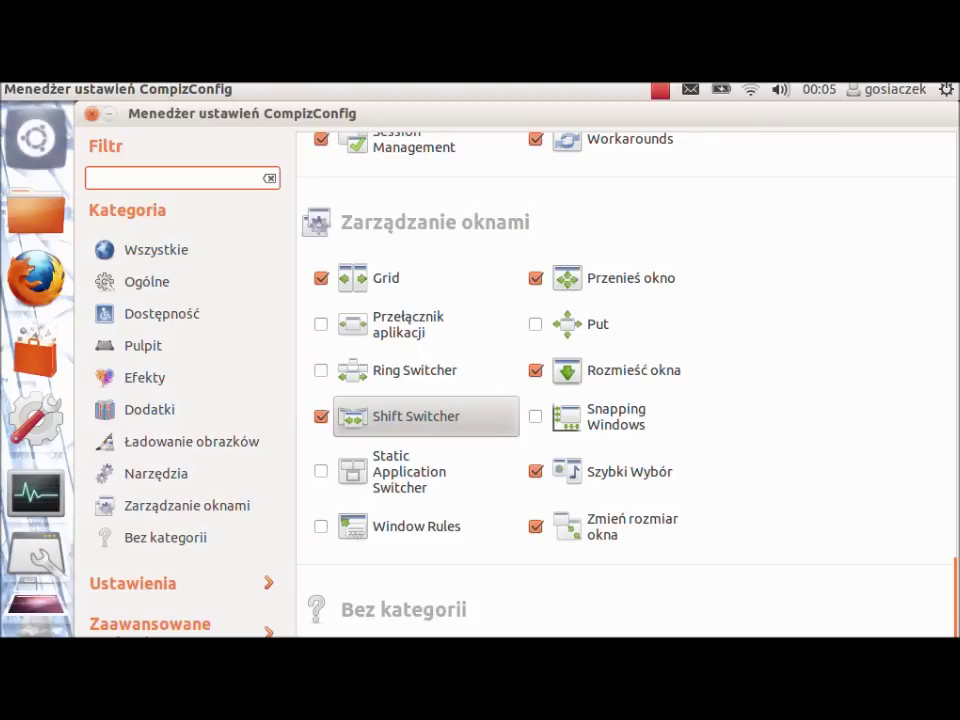
- Demonstrate the Shift Switcher by cycling through all open windows and returning to the CompizConfig settings manager
key(shift+super+s)
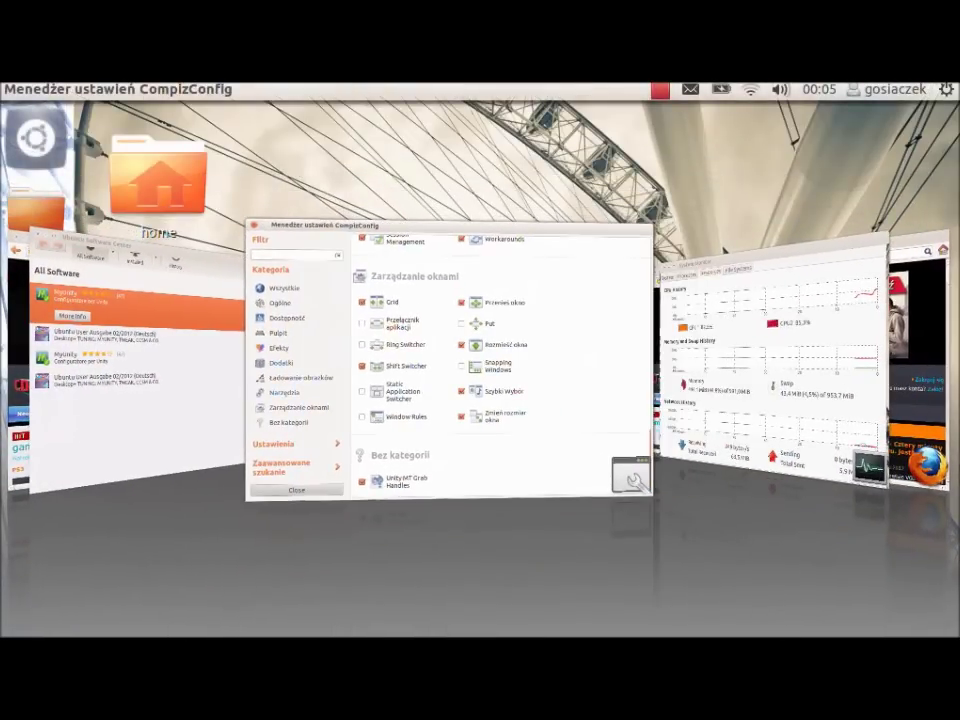
key(shift+super+s)
key(shift+super+s)
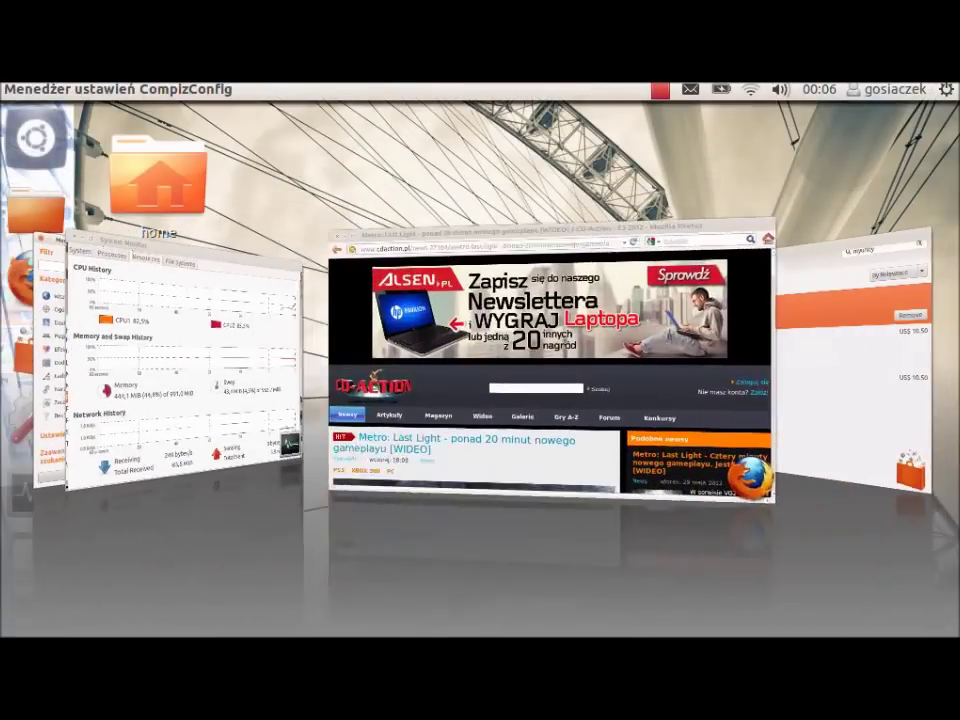
key(shift+super+s)
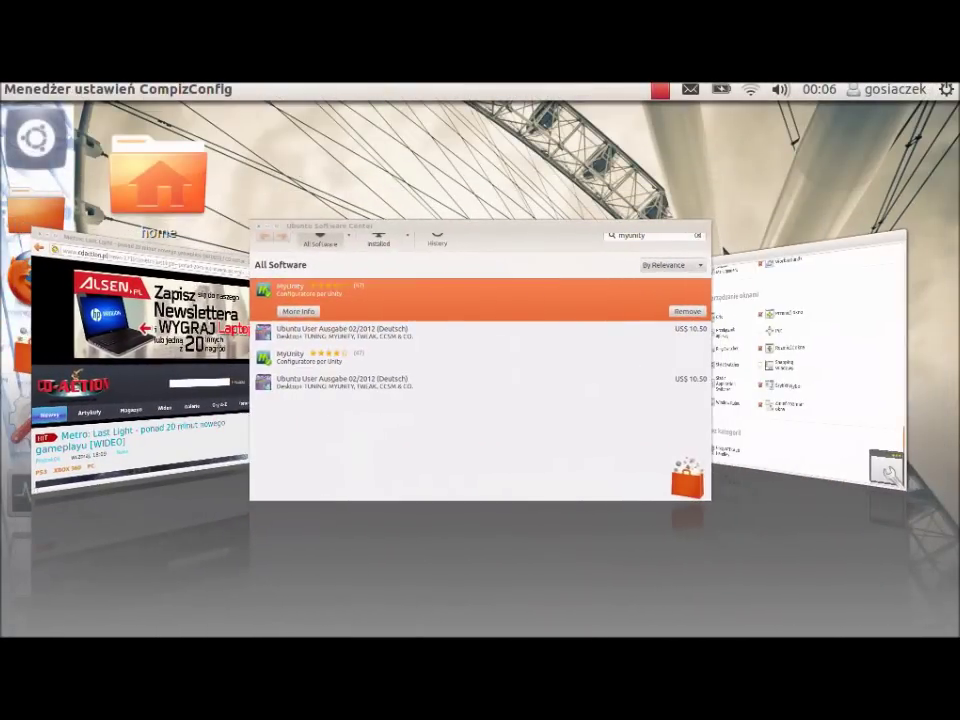
key(shift+super+s)
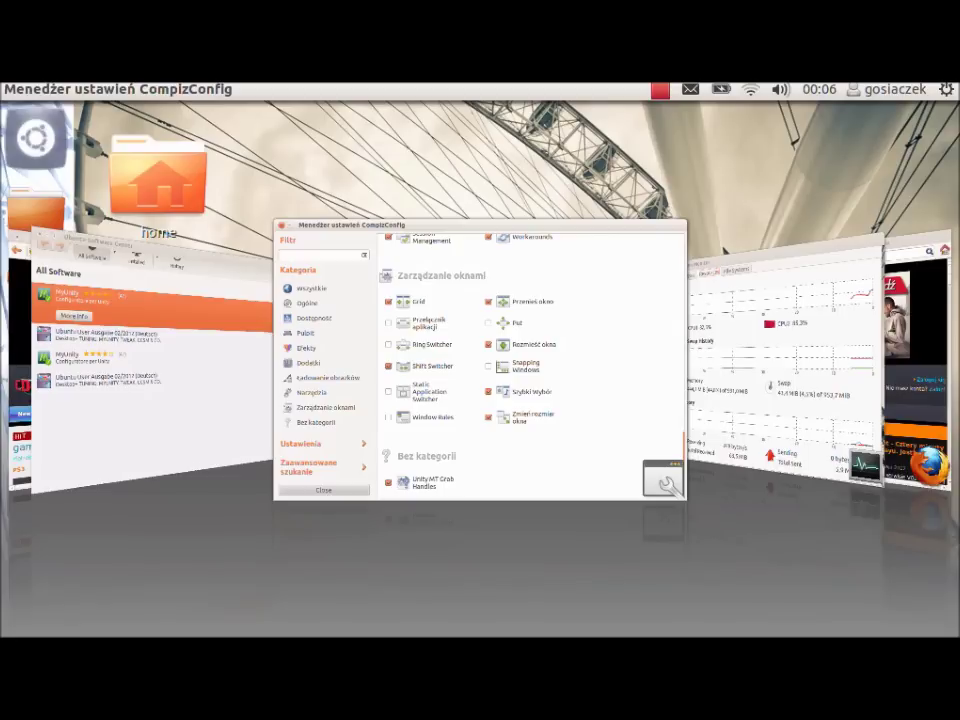
key(Return)
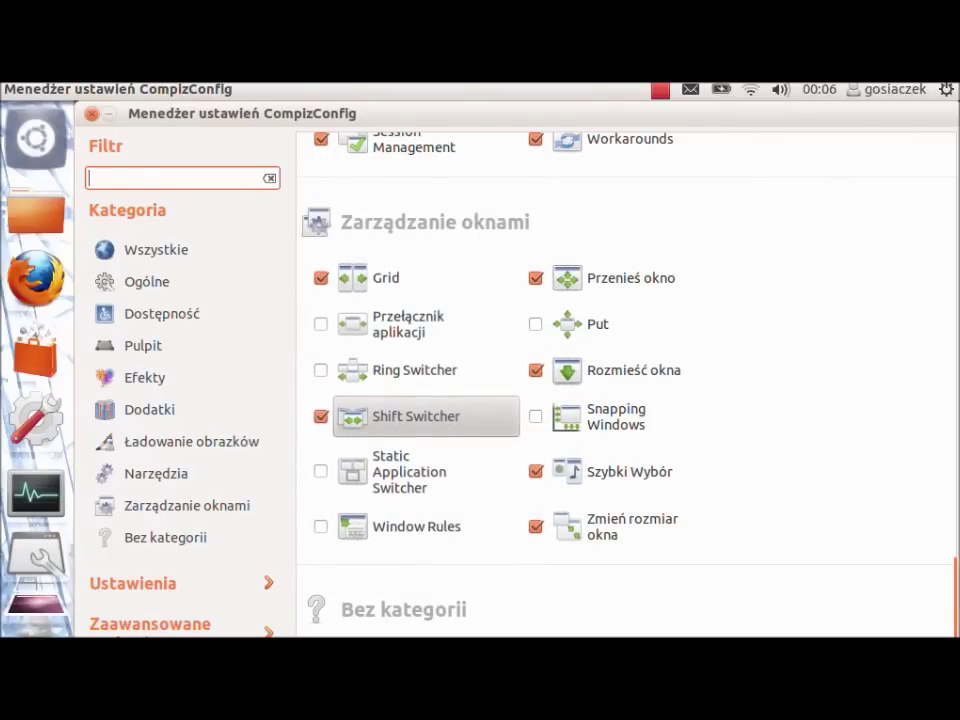
- Review the Shift Switcher's key bindings, maximize the settings manager window and return to the plugin overview
click(425, 416)
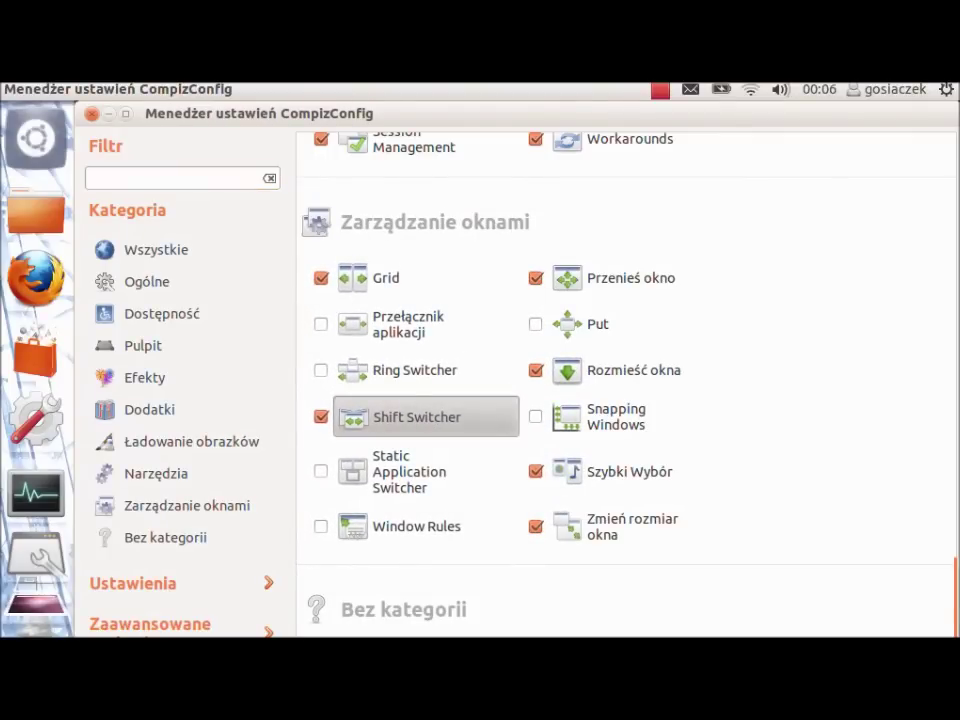
click(426, 416)
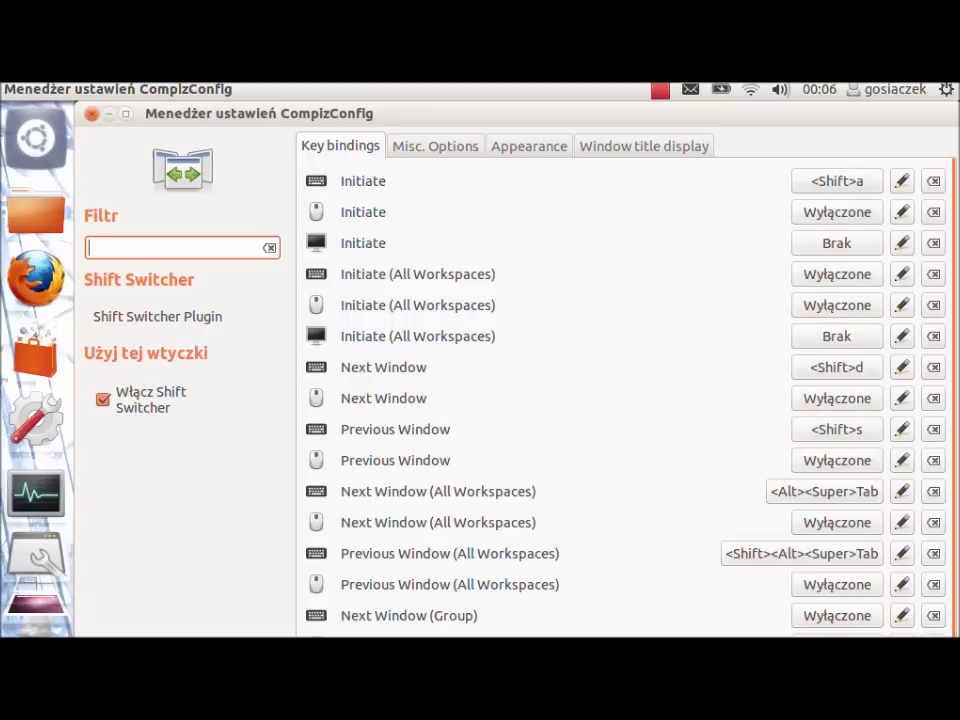
click(125, 113)
click(133, 113)
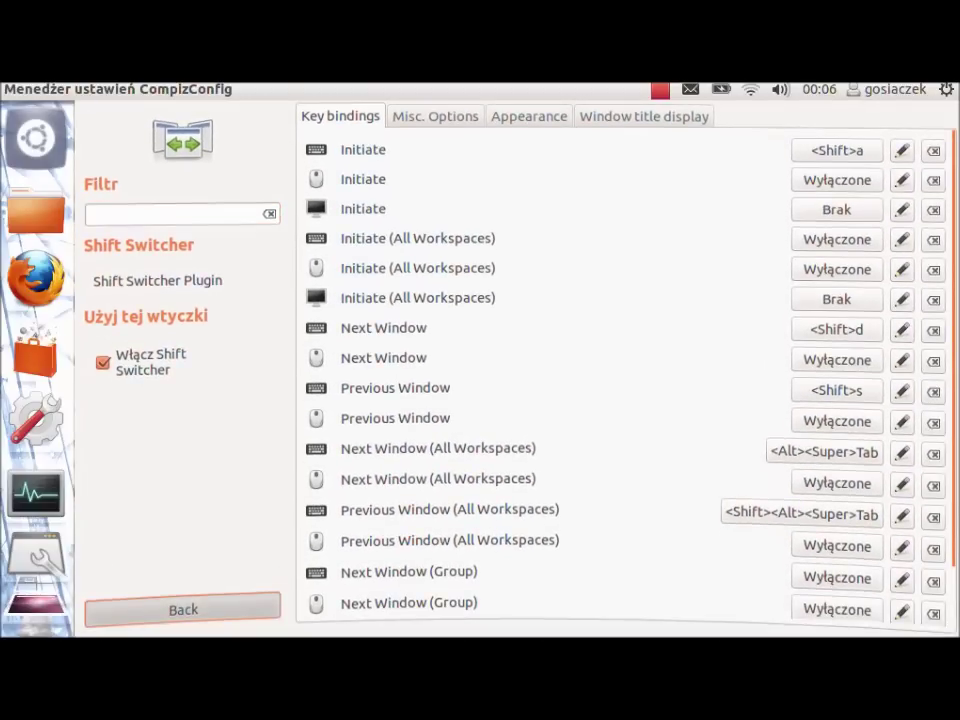
click(182, 609)
- Demonstrate the Negative effect by inverting the settings manager window's colours and restoring them
scroll(625, 370, up, 1)
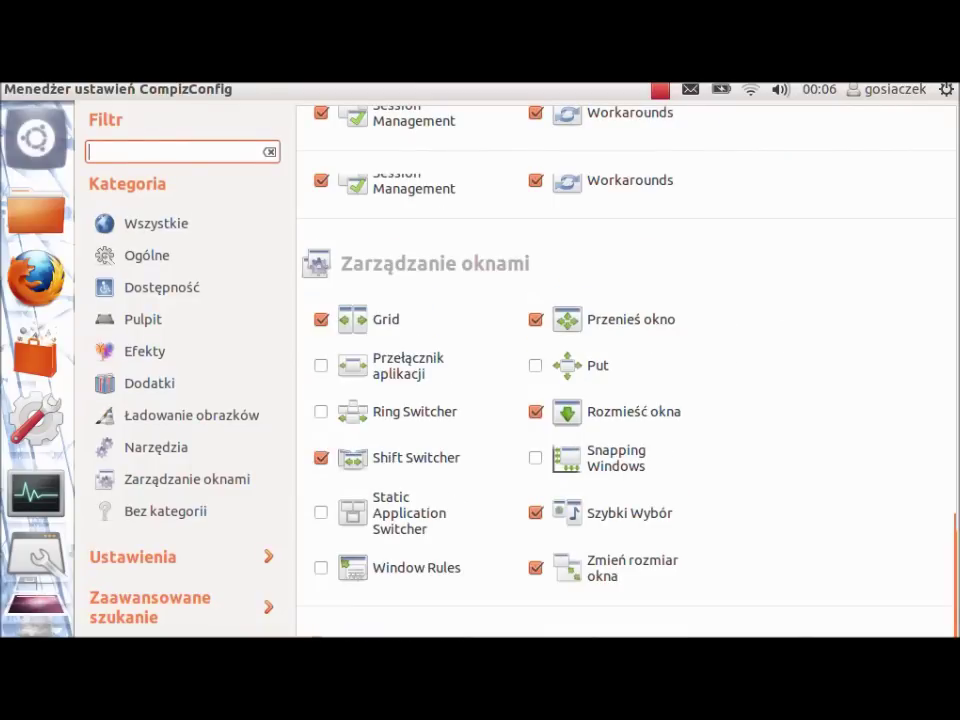
scroll(620, 370, up, 5)
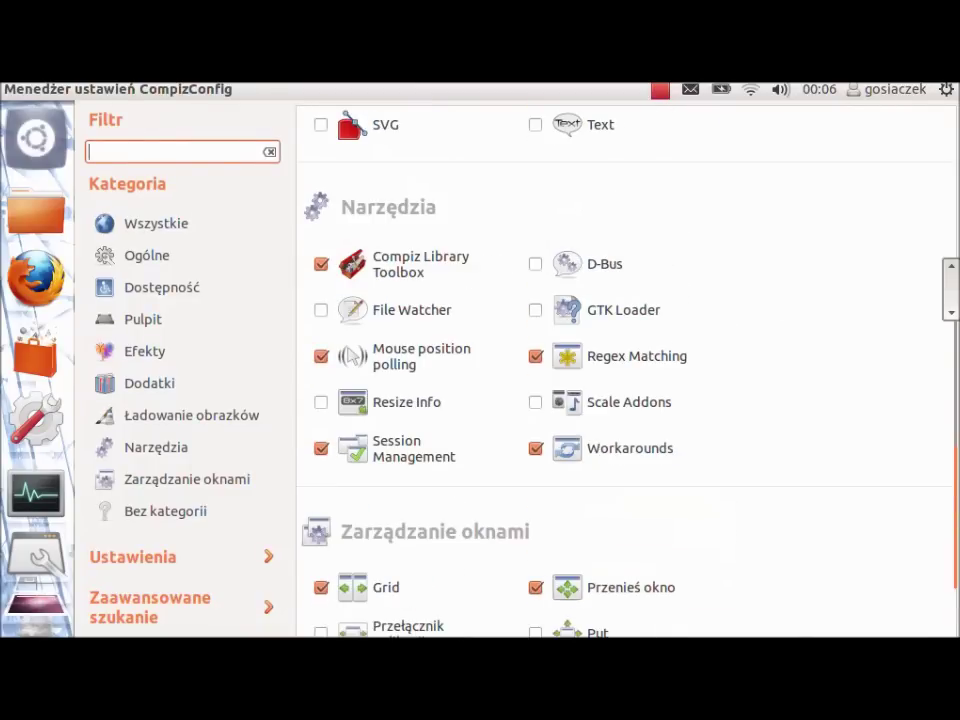
key(super+n)
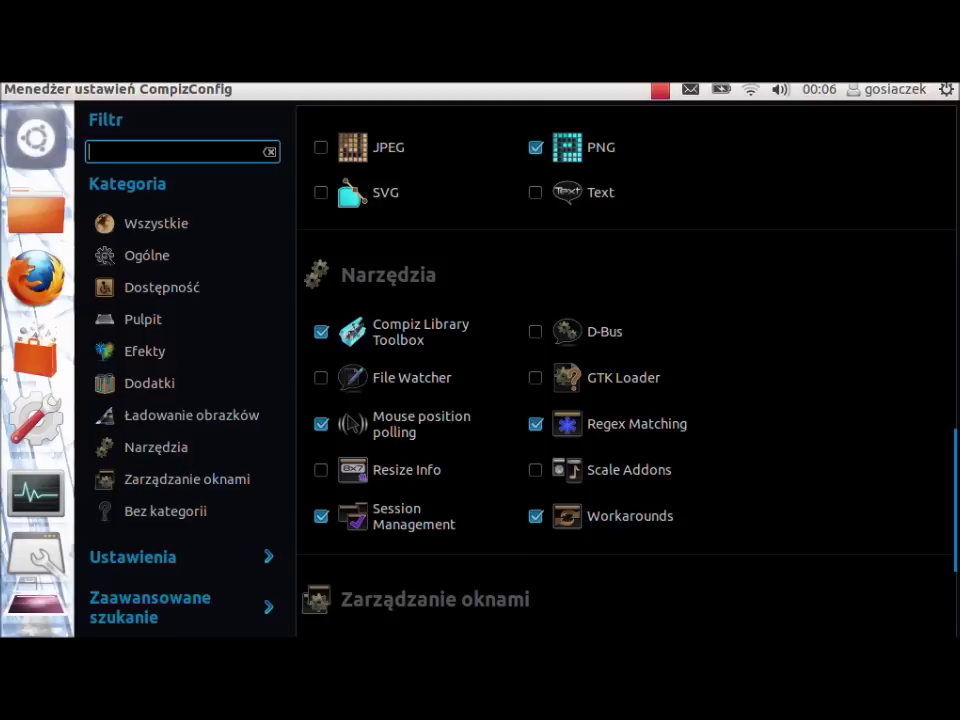
key(super+n)
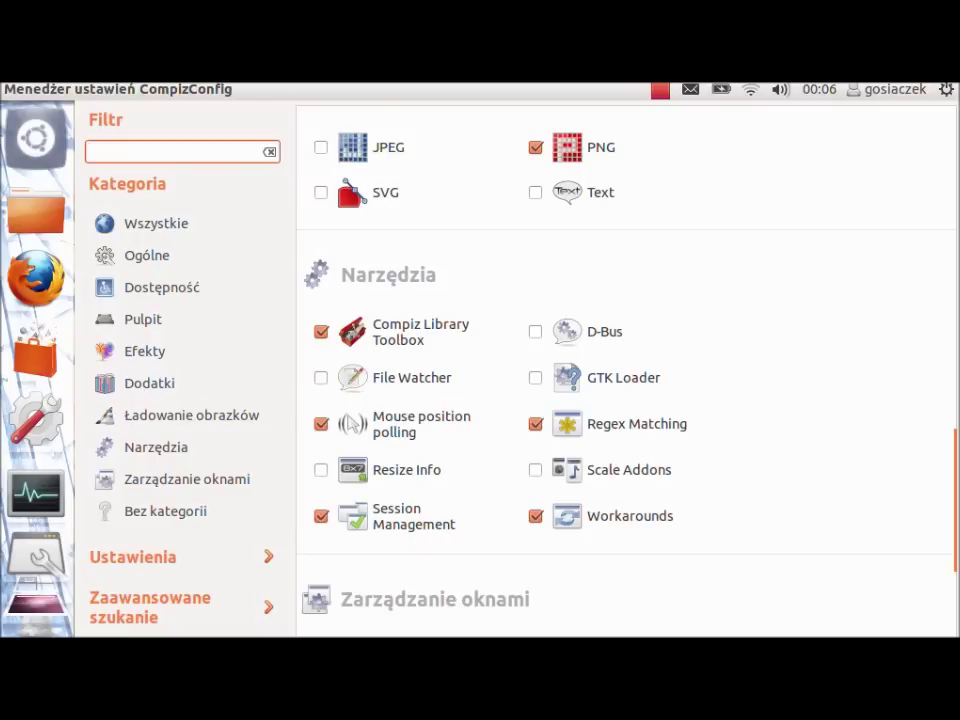
- Open the Magnifier plugin's settings from the Dostępność category and try the fisheye magnifier over the launcher
scroll(625, 370, up, 1)
scroll(640, 280, up, 6)
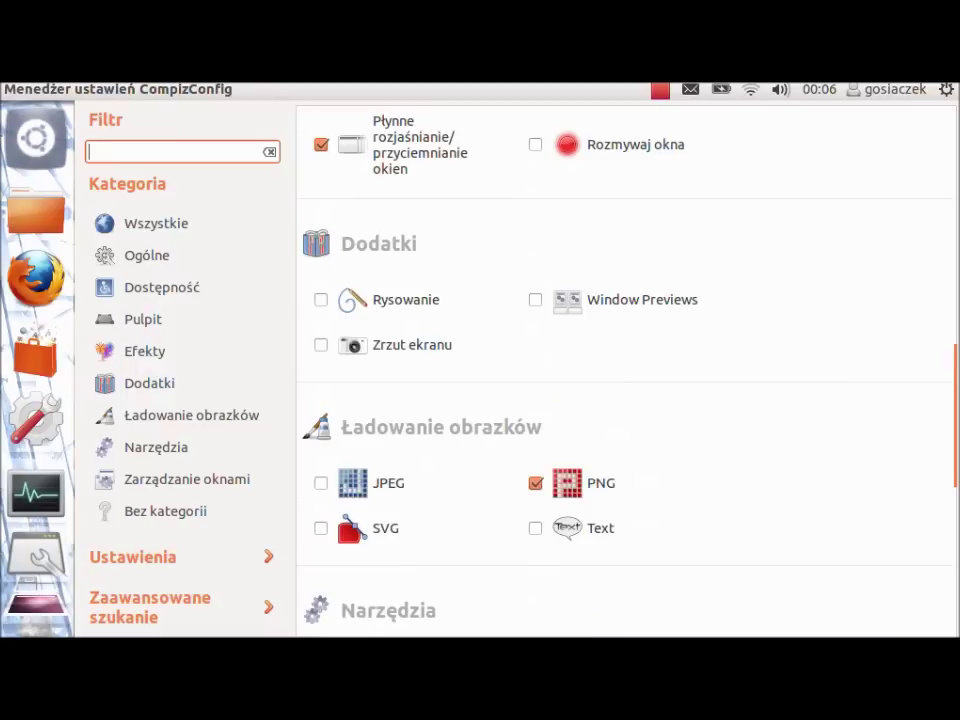
scroll(640, 285, up, 9)
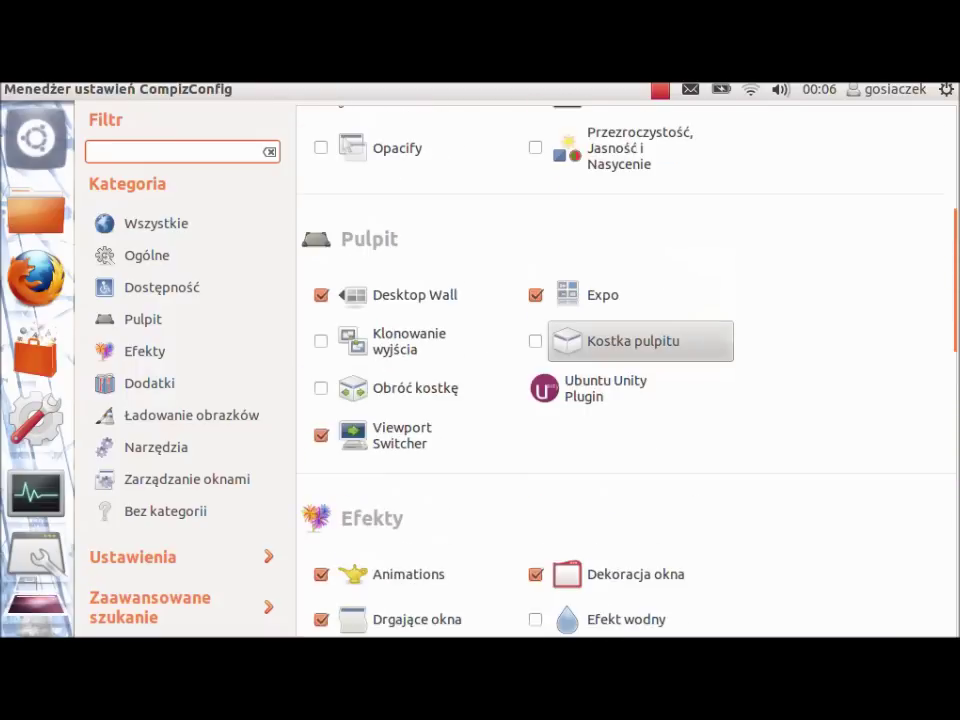
scroll(430, 540, up, 3)
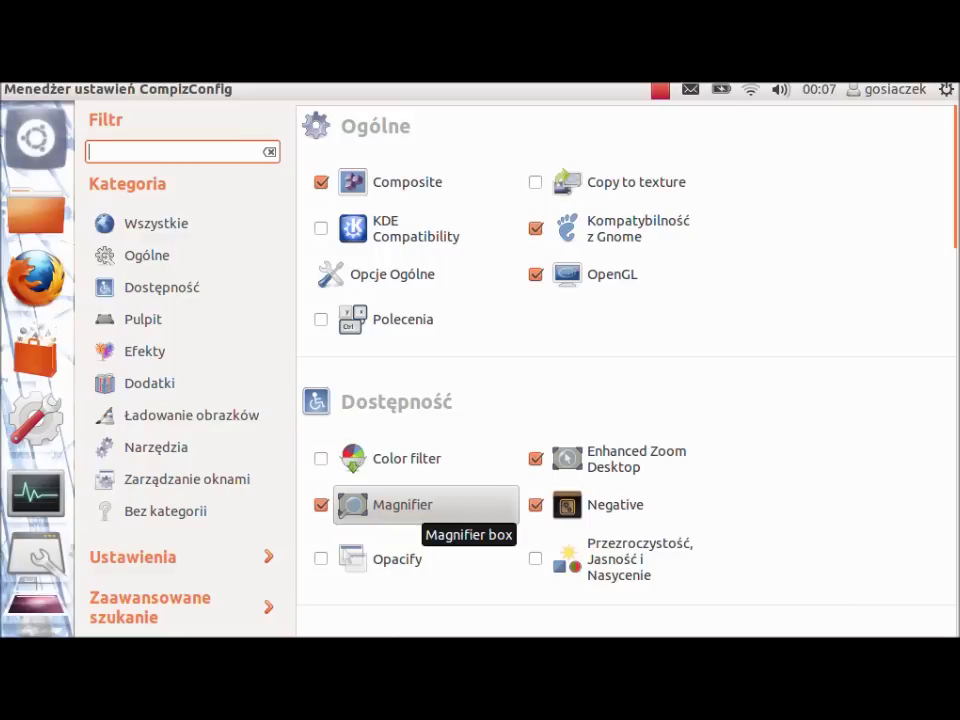
click(420, 505)
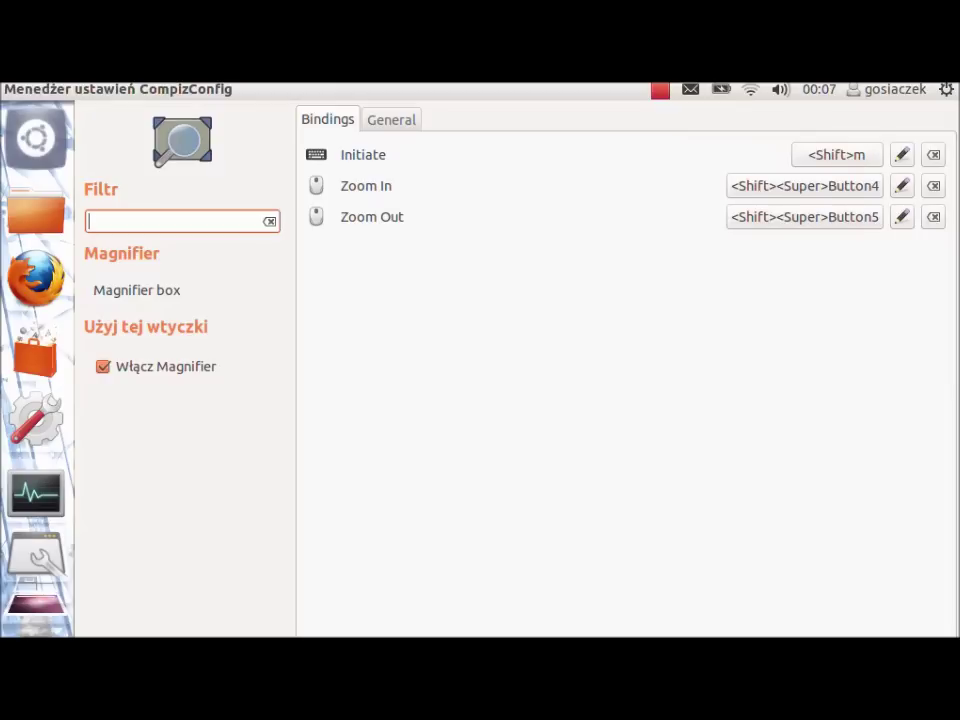
key(shift+m)
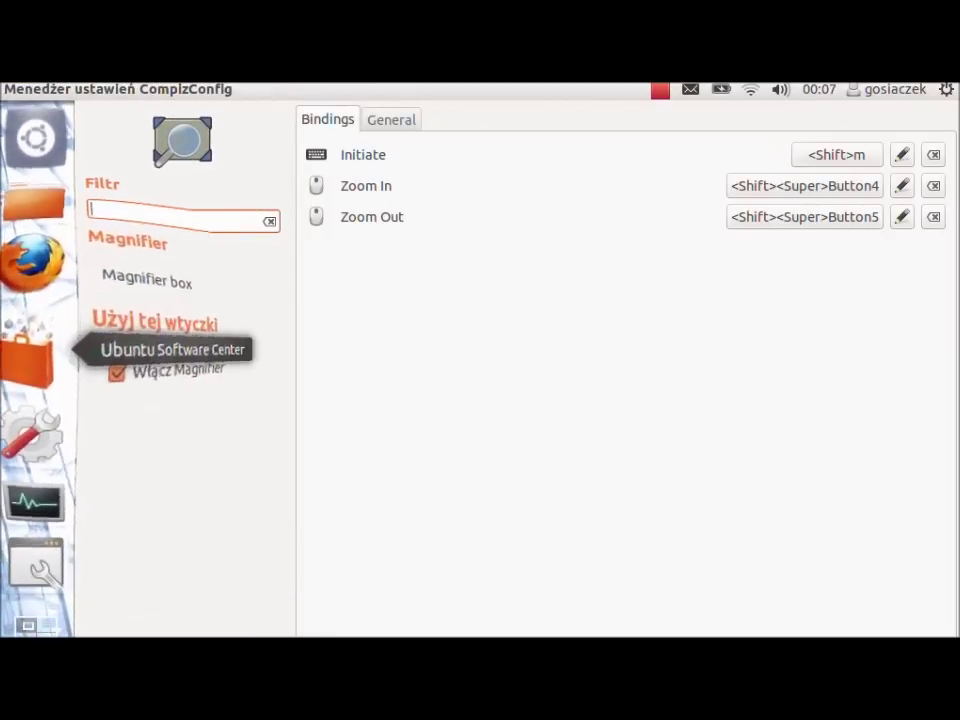
- Set the Magnifier's Mode to Simple and demonstrate the magnifier box on screen before turning it off
click(395, 119)
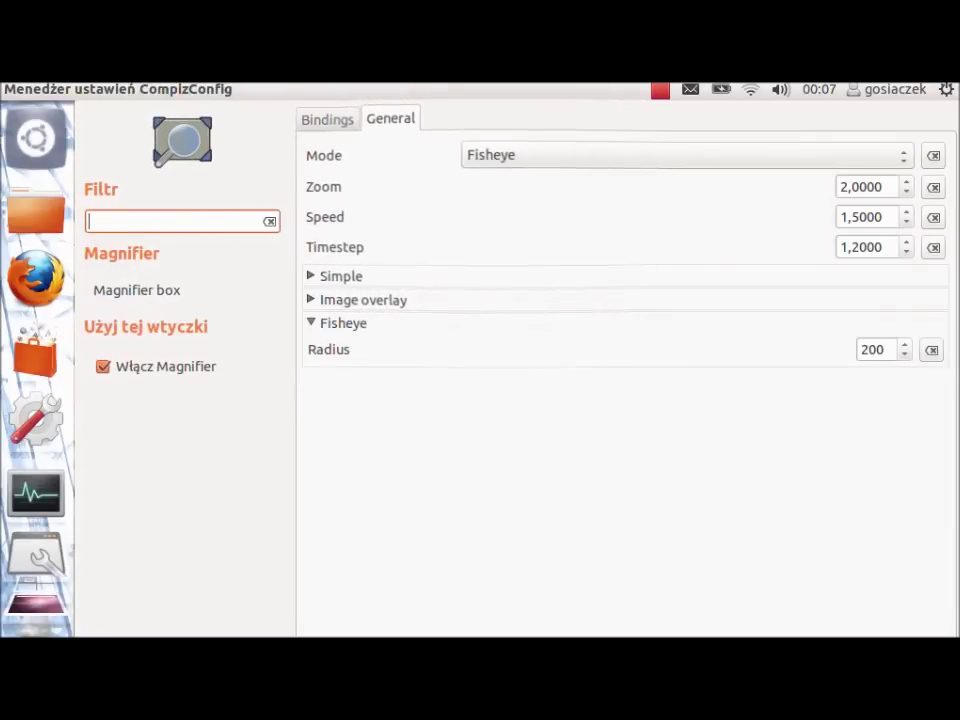
click(500, 155)
key(Up)
key(Escape)
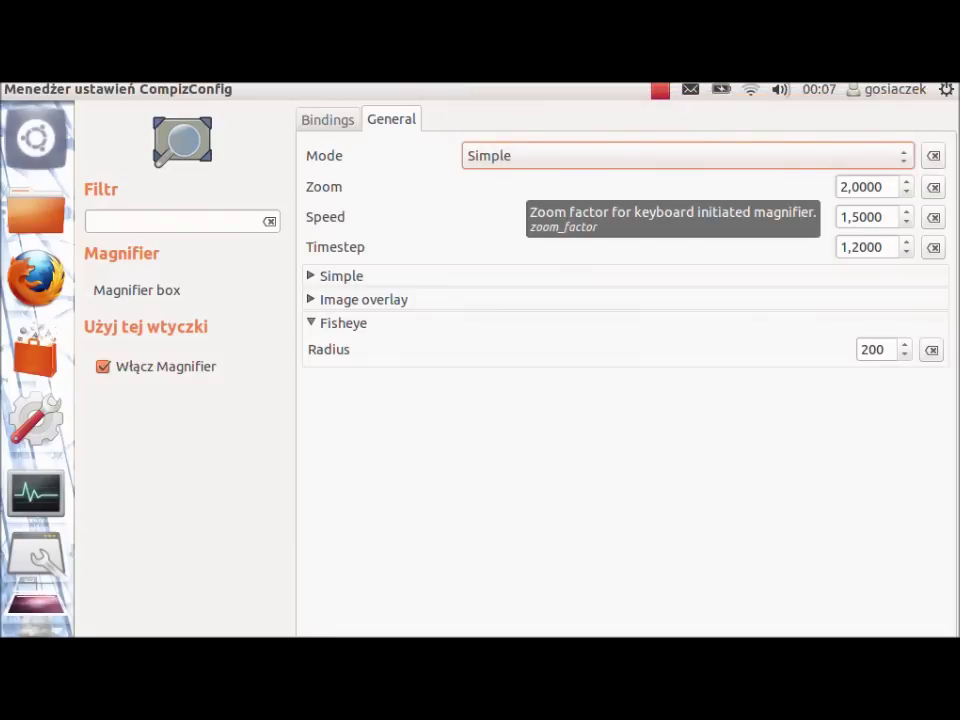
key(super+m)
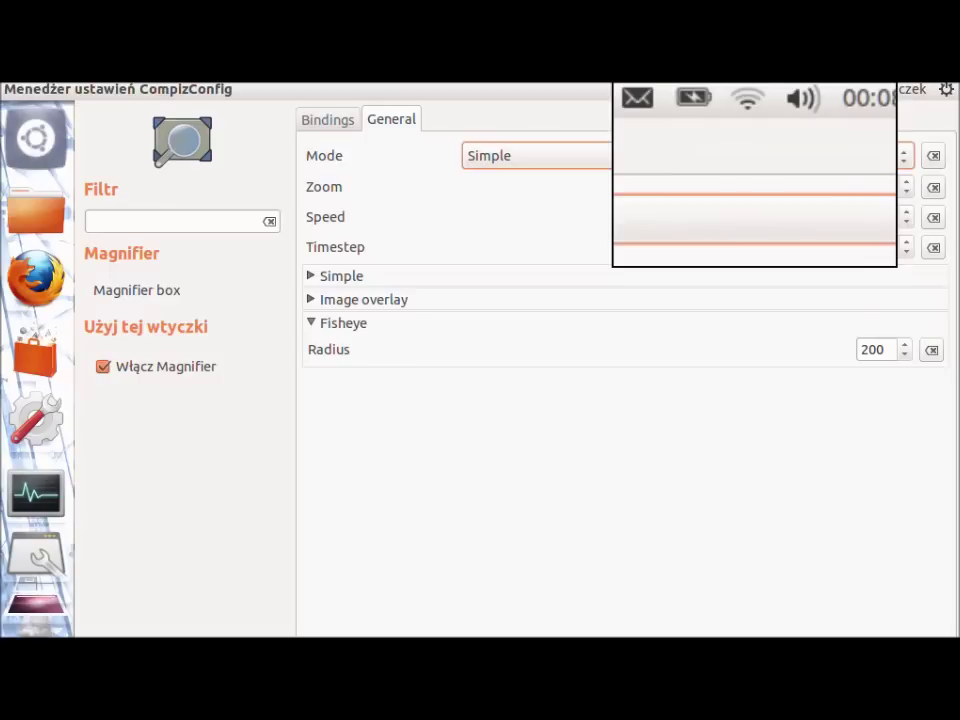
key(super+m)
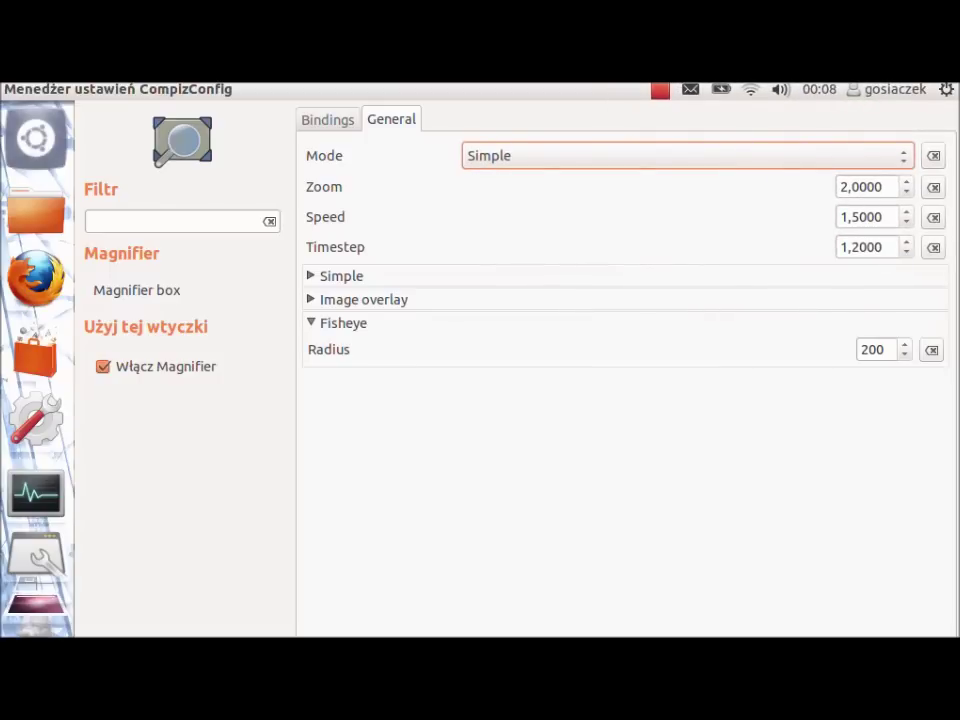
- Return from the Magnifier settings to the plugin overview and close the settings manager
click(46, 89)
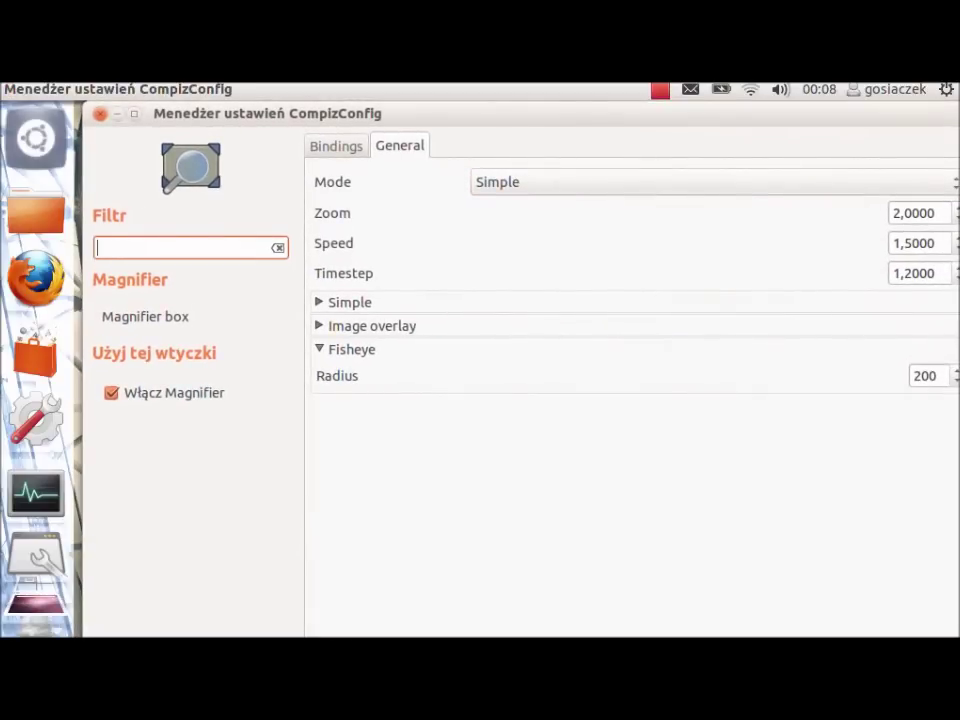
key(ctrl+super+Up)
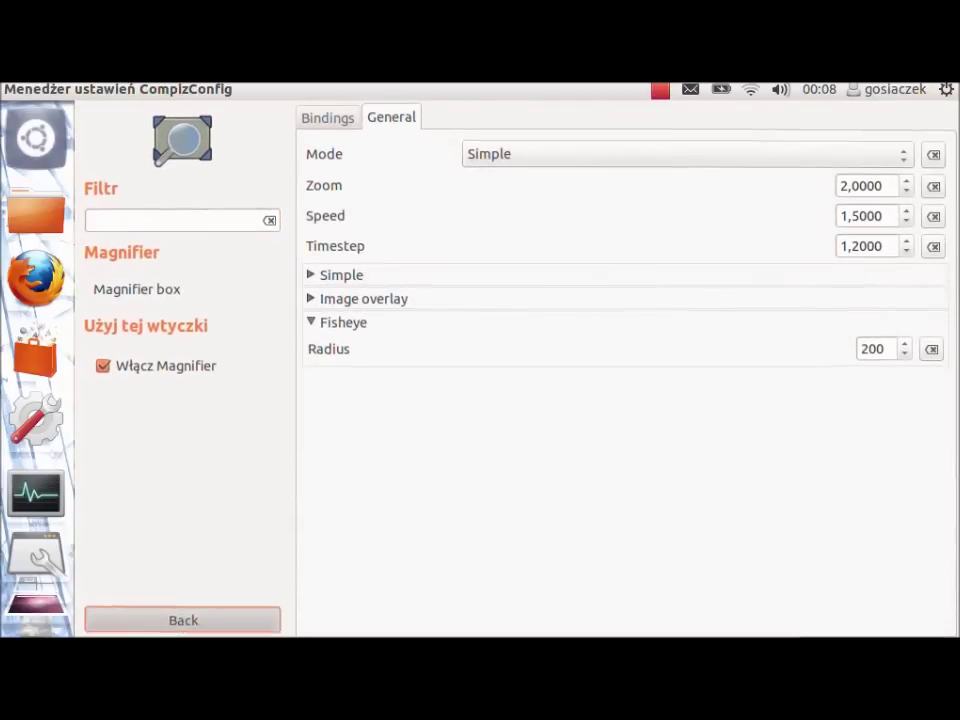
click(183, 624)
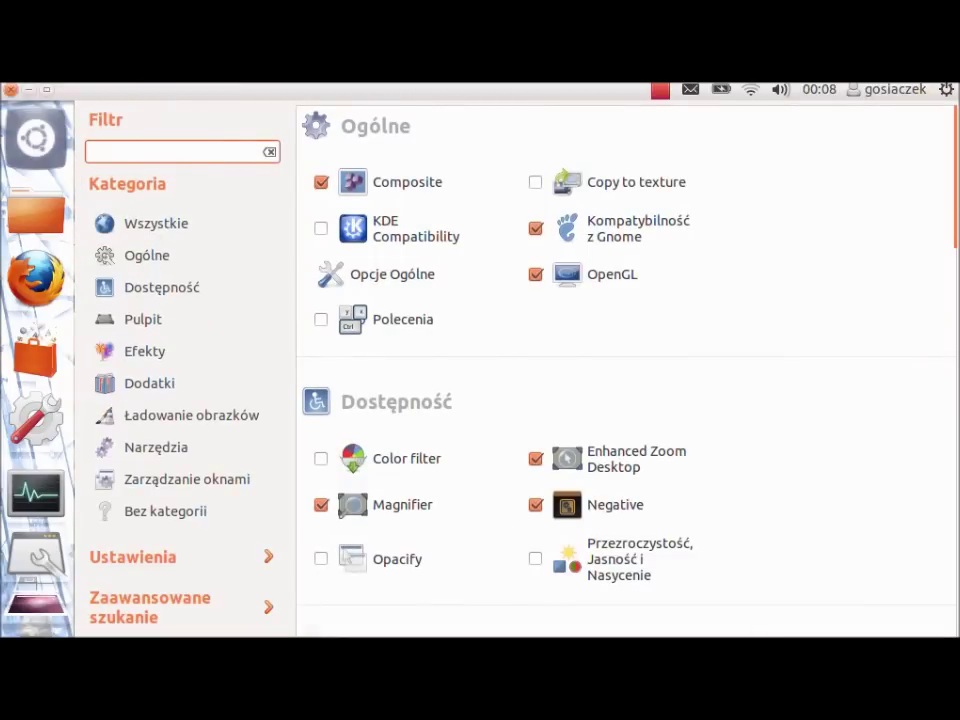
click(10, 89)
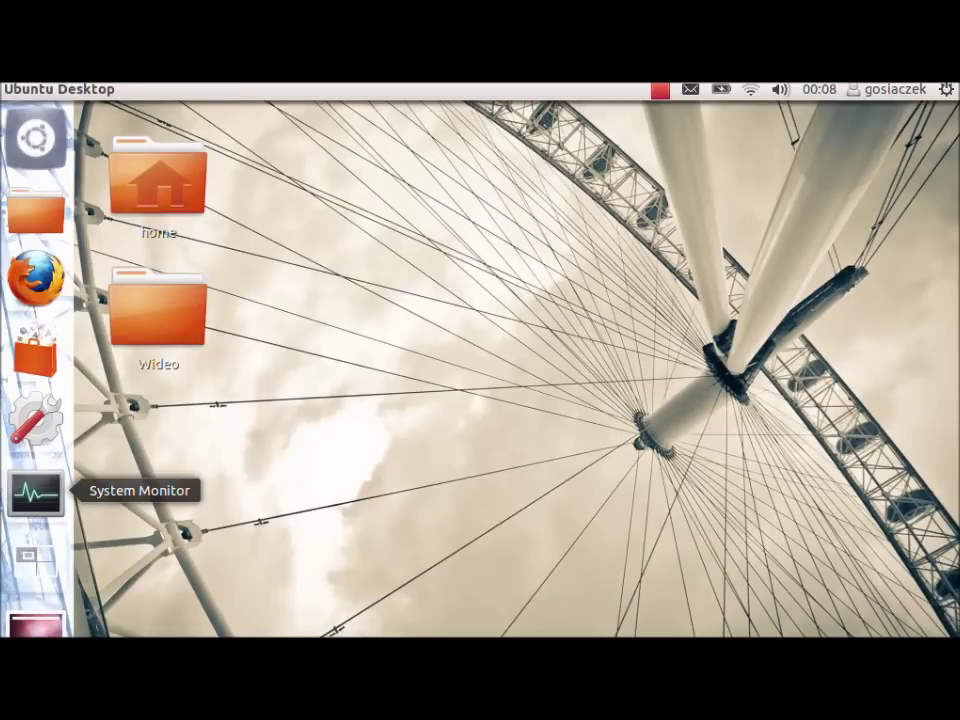
- Move the System Monitor icon above Firefox in the launcher and unlock it from the launcher
drag(35, 493, 40, 280)
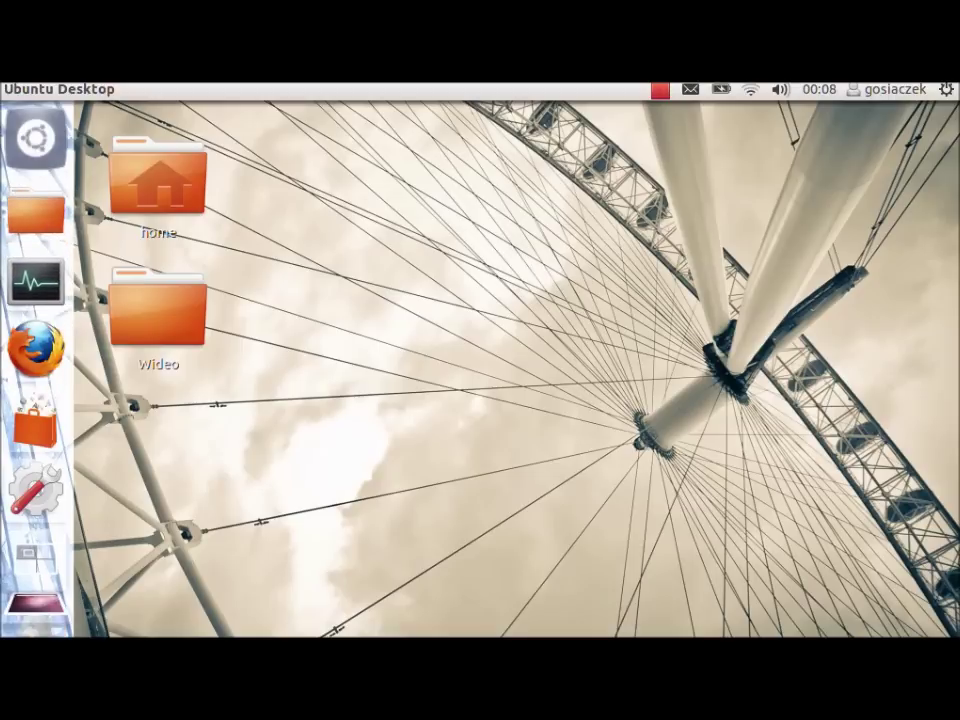
right_click(35, 285)
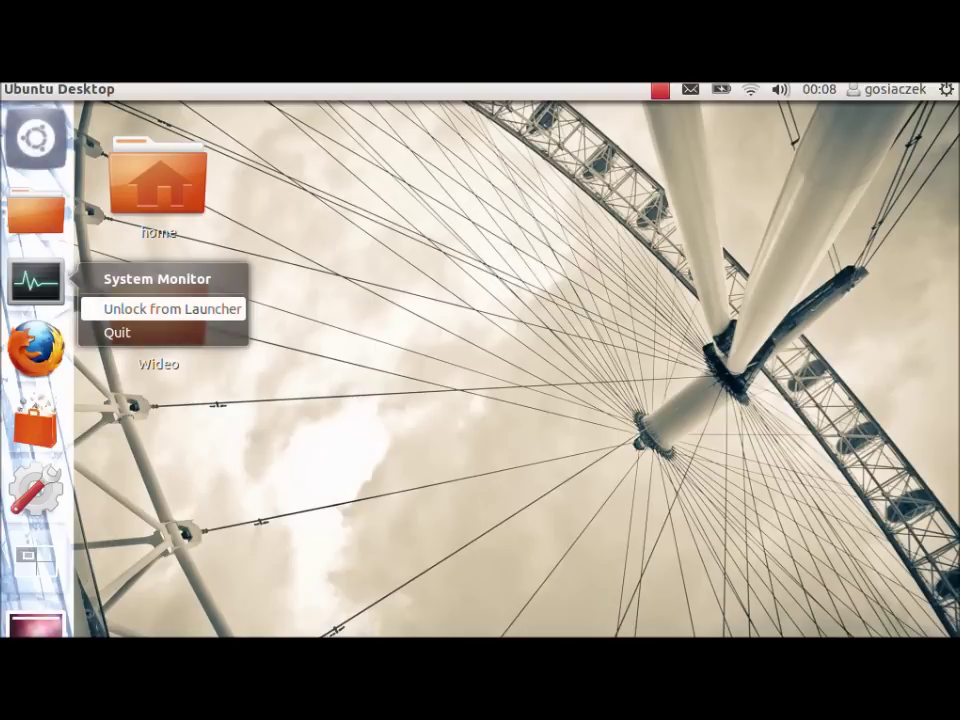
click(163, 309)
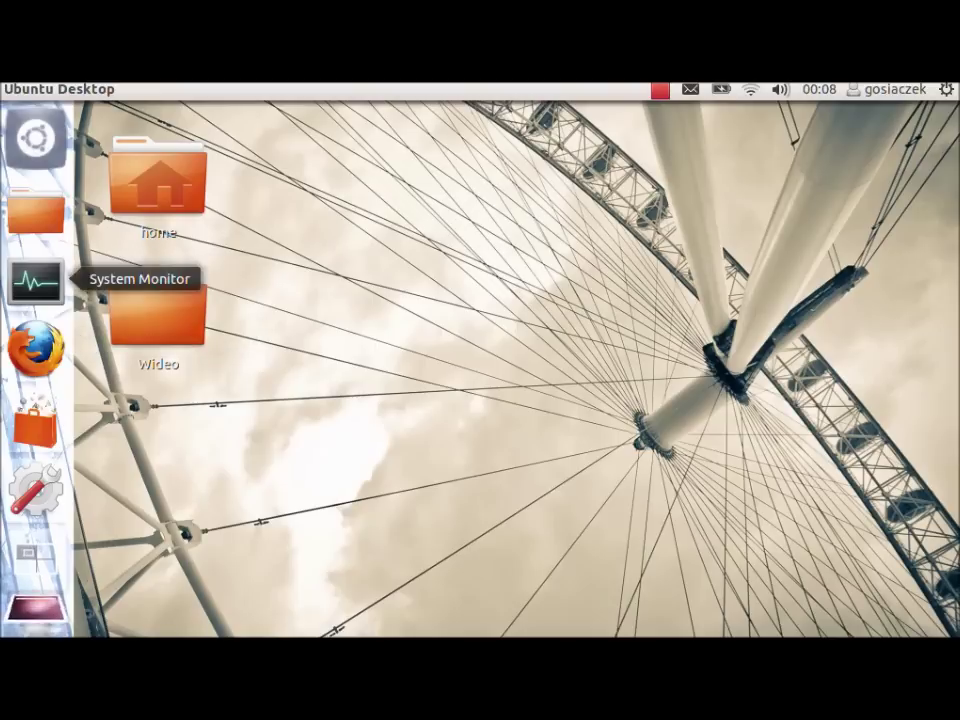
- Quit System Monitor from its launcher icon
right_click(35, 282)
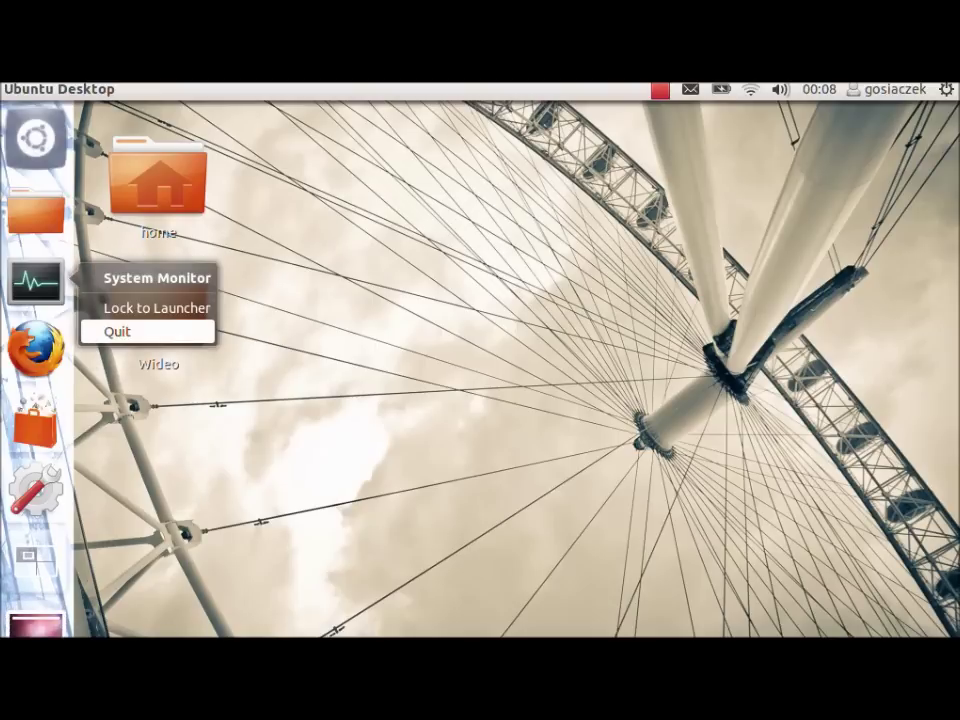
click(147, 331)
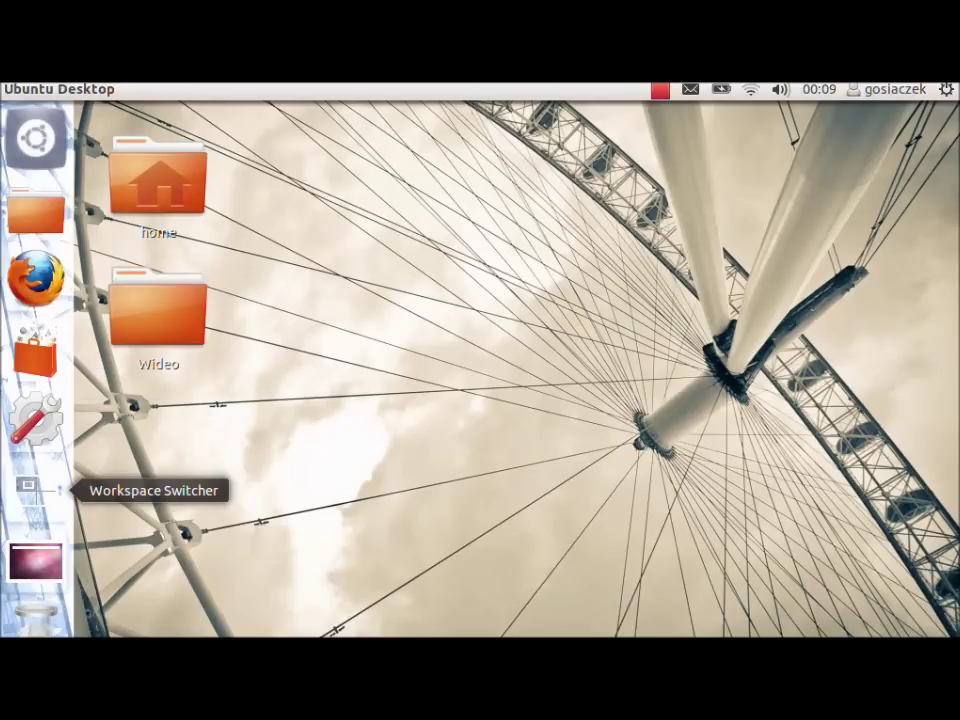
- Show the workspace overview with the Workspace Switcher and return to the desktop
click(28, 487)
click(28, 487)
right_click(634, 236)
key(Escape)
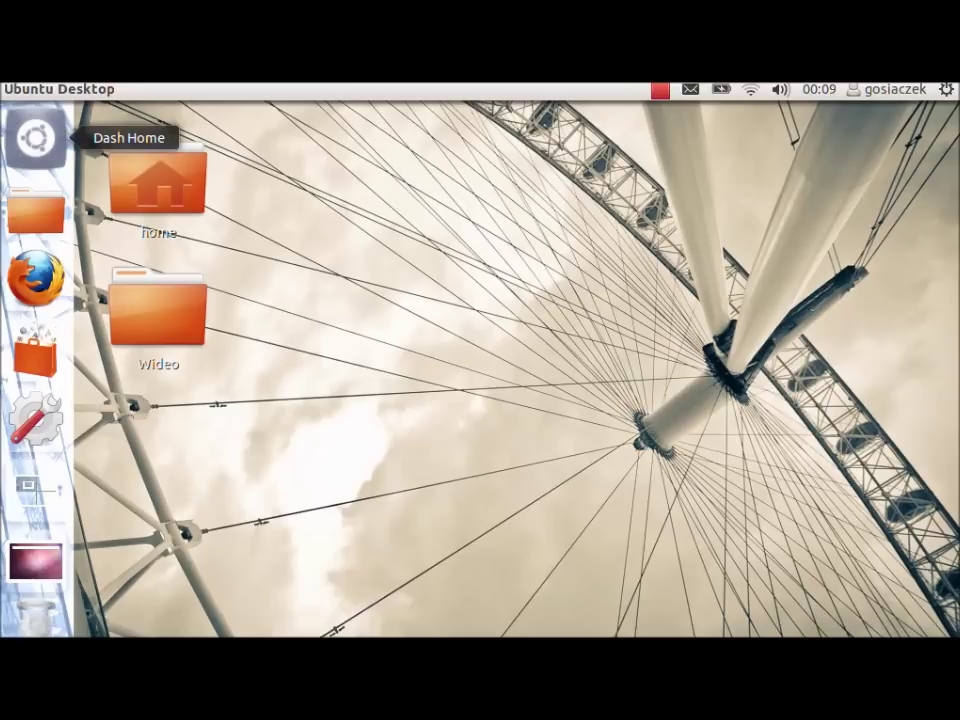
click(660, 90)
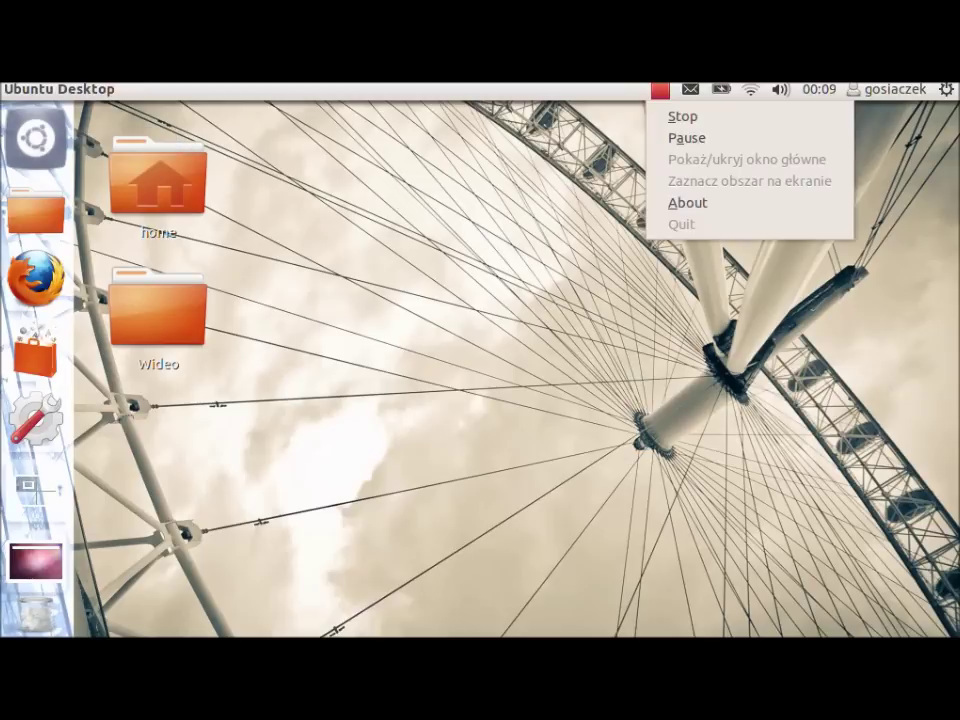